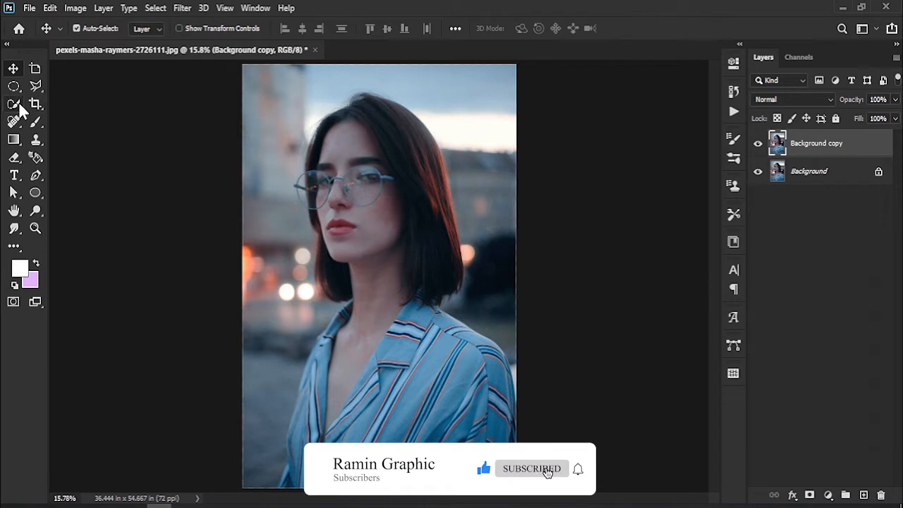
# - Select the woman in the portrait automatically with Select Subject and check the selection edge around her glasses
pyautogui.click(387, 28)
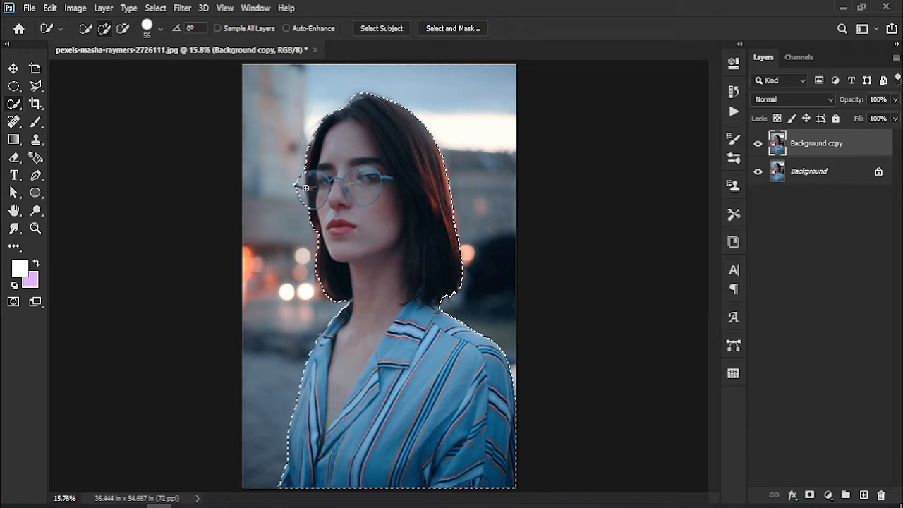
pyautogui.press('z')
pyautogui.moveTo(303, 181); pyautogui.dragTo(330, 208)
pyautogui.keyDown('alt'); pyautogui.click(330, 209); pyautogui.keyUp('alt')
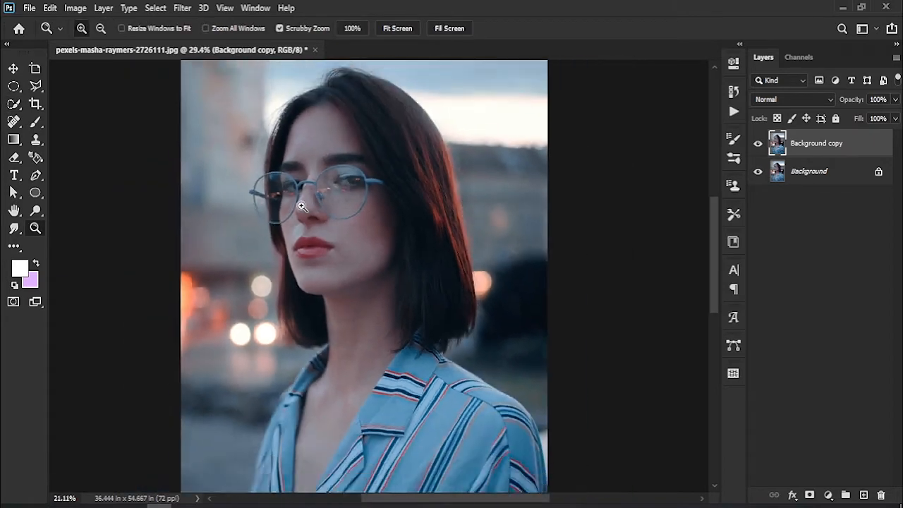
pyautogui.click(13, 103)
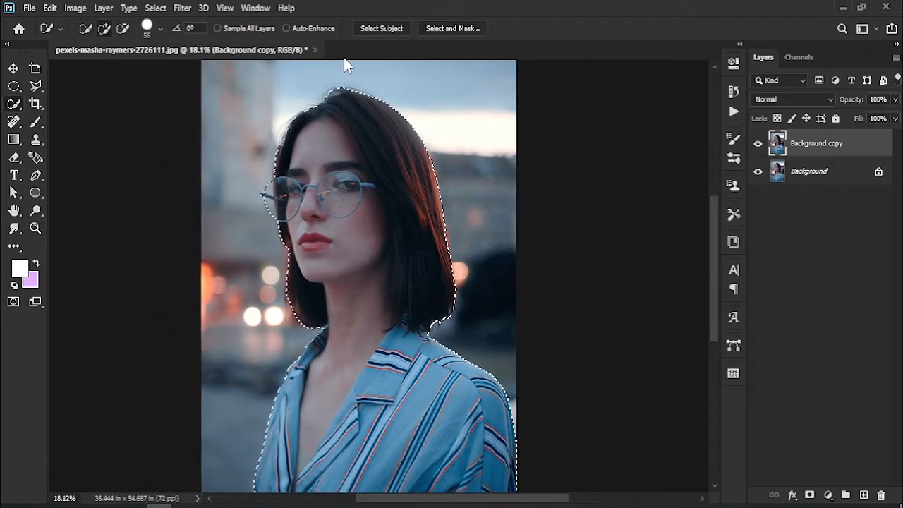
# - Open the selection in Select and Mask and enable Decontaminate Colors
pyautogui.click(478, 27)
pyautogui.moveTo(466, 256); pyautogui.dragTo(460, 219)
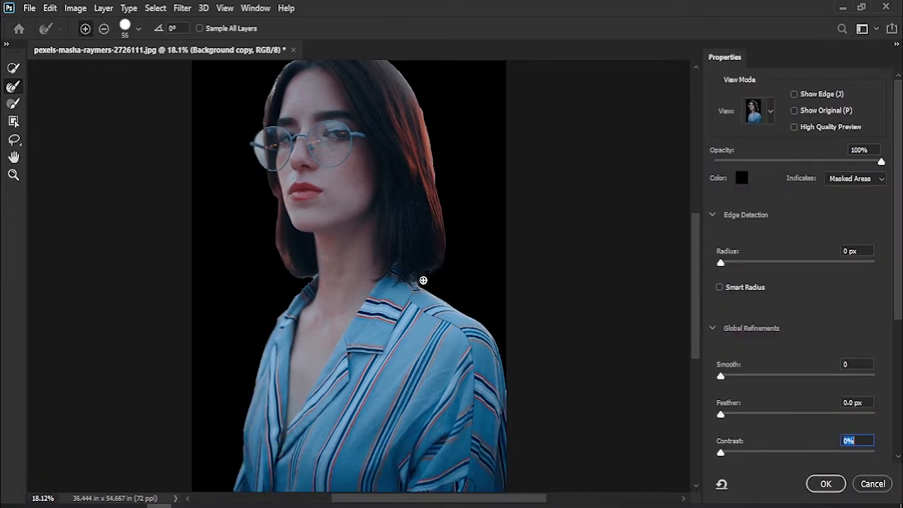
pyautogui.scroll(-5, 885, 275)
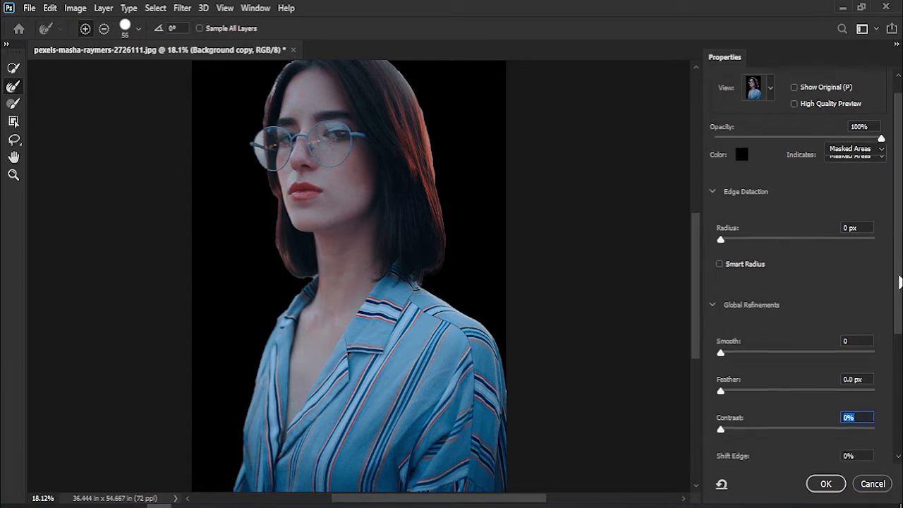
pyautogui.click(737, 372)
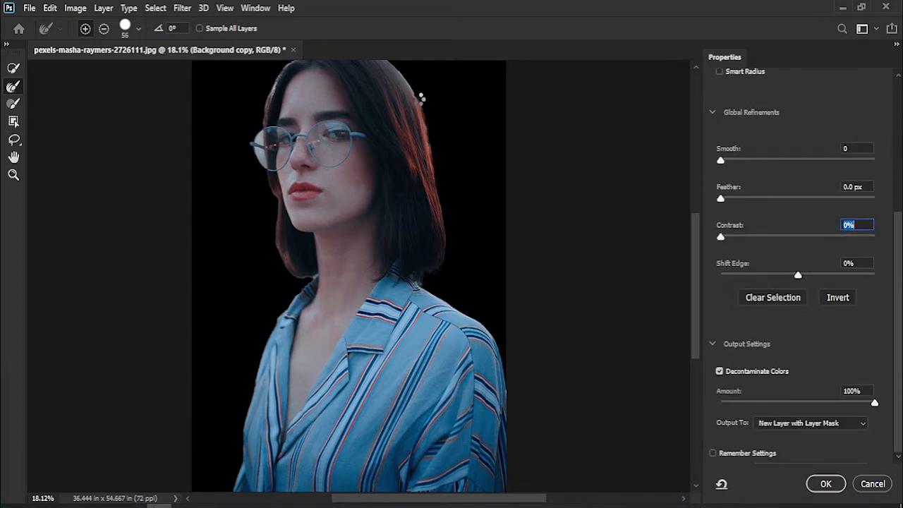
# - Brush along the woman's hair and shoulder outline with the Refine Edge Brush
pyautogui.moveTo(417, 98); pyautogui.dragTo(436, 162)
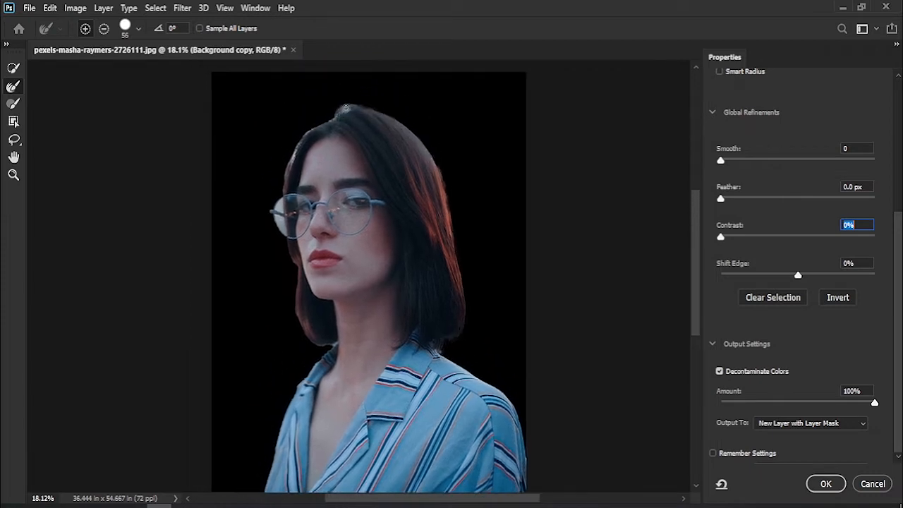
pyautogui.moveTo(354, 108); pyautogui.dragTo(318, 123)
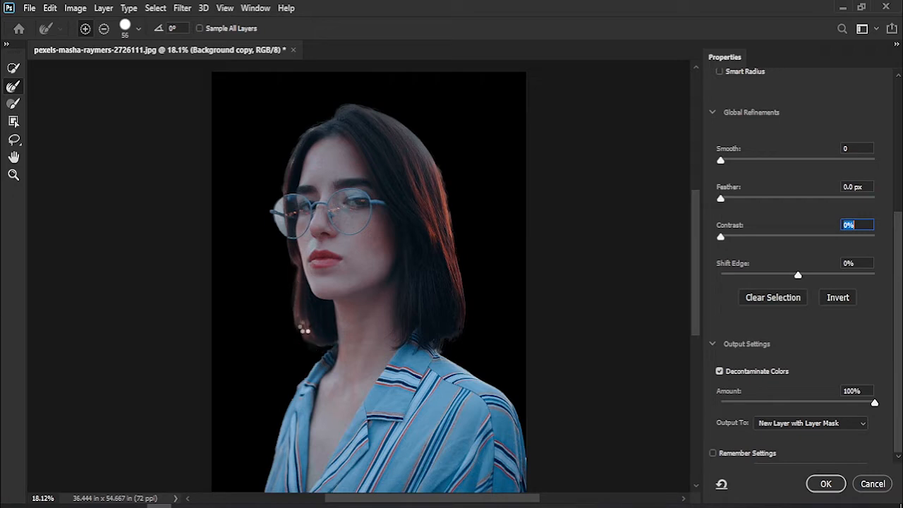
pyautogui.moveTo(312, 381); pyautogui.dragTo(336, 222)
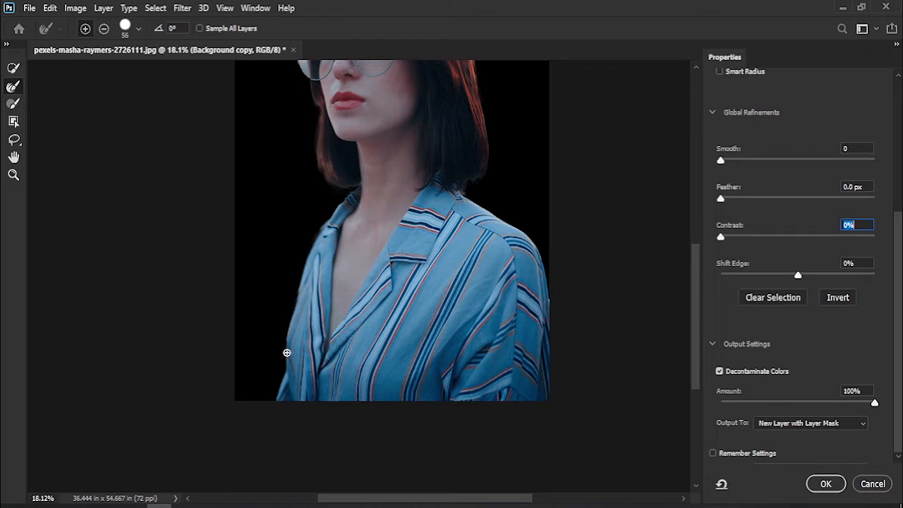
# - Set Smooth to 6 and Contrast to 6%, and output the selection as a new layer with layer mask
pyautogui.moveTo(502, 168)
pyautogui.mouseDown()
pyautogui.moveTo(457, 236)
pyautogui.moveTo(462, 263)
pyautogui.mouseUp()
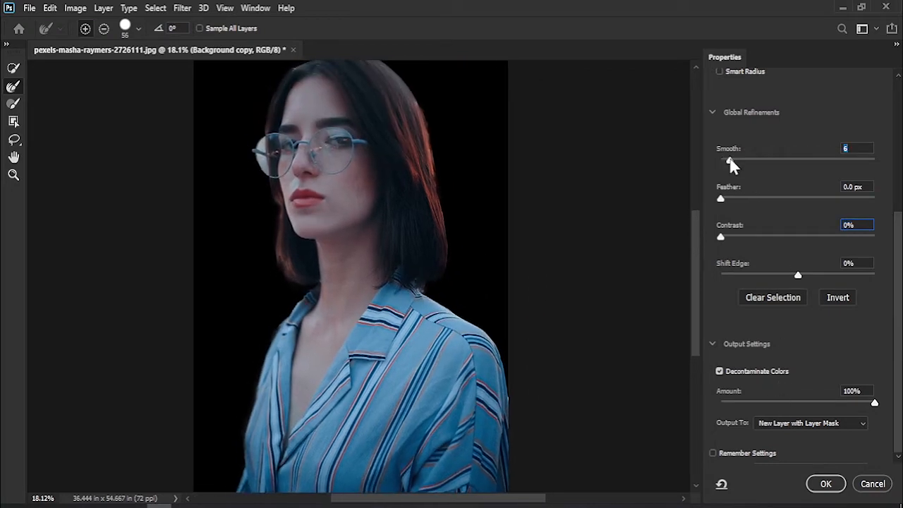
pyautogui.moveTo(724, 236); pyautogui.dragTo(731, 237)
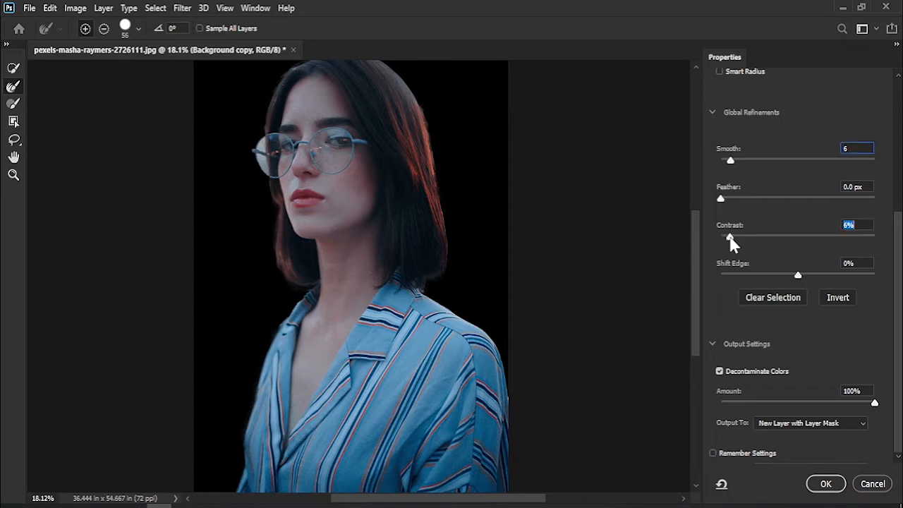
pyautogui.click(820, 483)
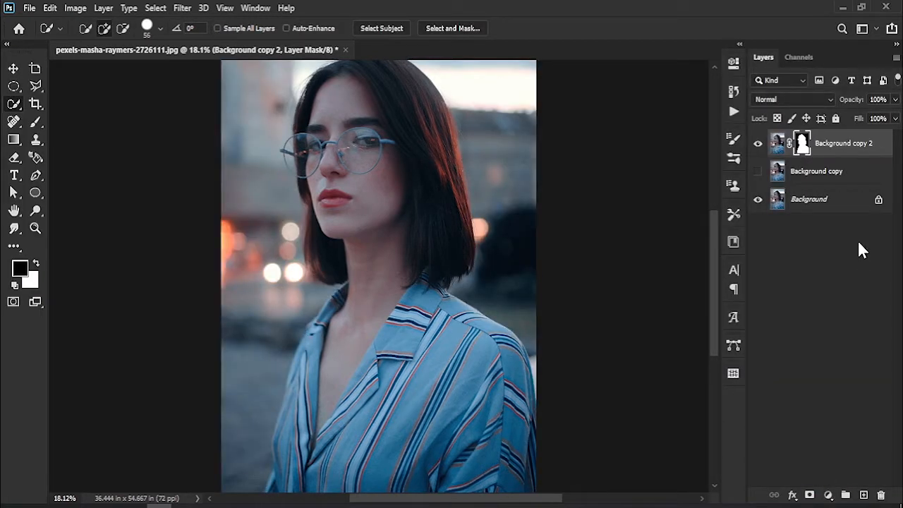
# - Reopen Select and Mask on the Background copy 2 image and output the cutout to a new layer without a mask
pyautogui.click(831, 154)
pyautogui.click(449, 27)
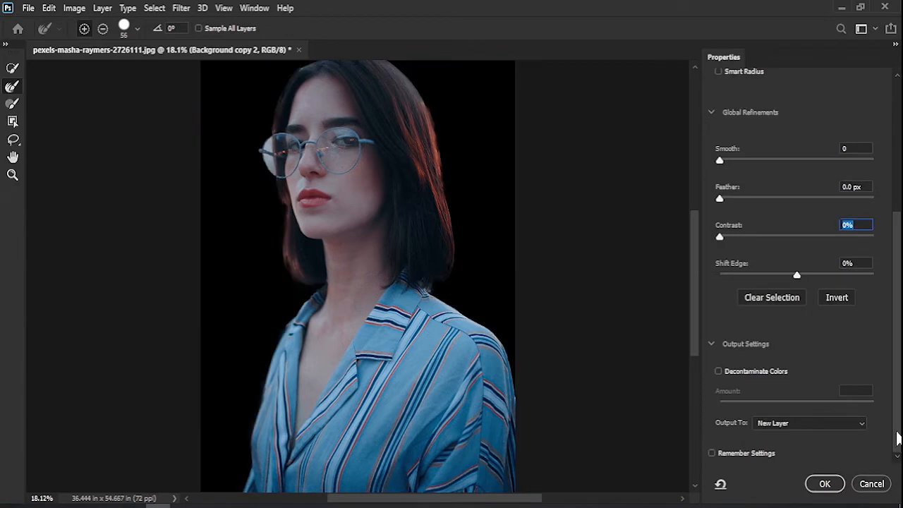
pyautogui.click(816, 432)
pyautogui.click(811, 453)
pyautogui.click(825, 483)
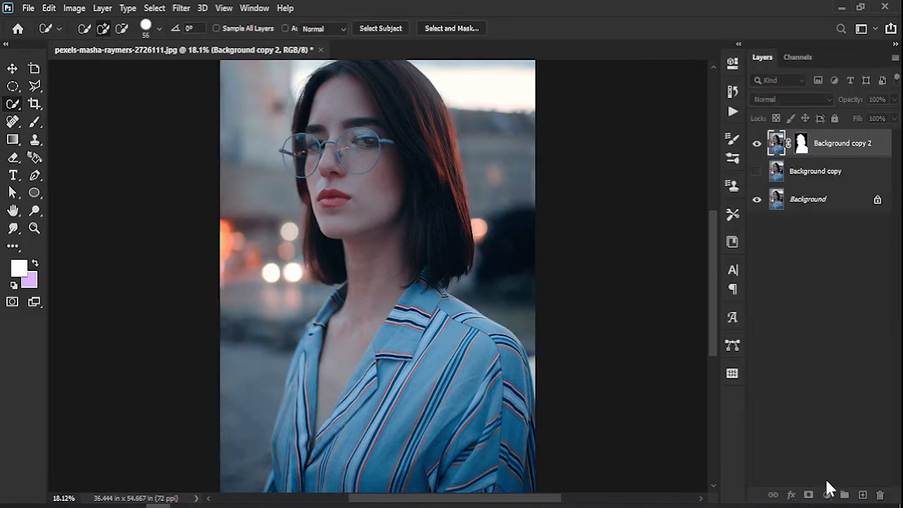
# - Compare the hair edges of the cutout with the Background copy 2 layer shown and hidden
pyautogui.click(762, 172)
pyautogui.click(761, 172)
pyautogui.click(762, 173)
pyautogui.click(762, 172)
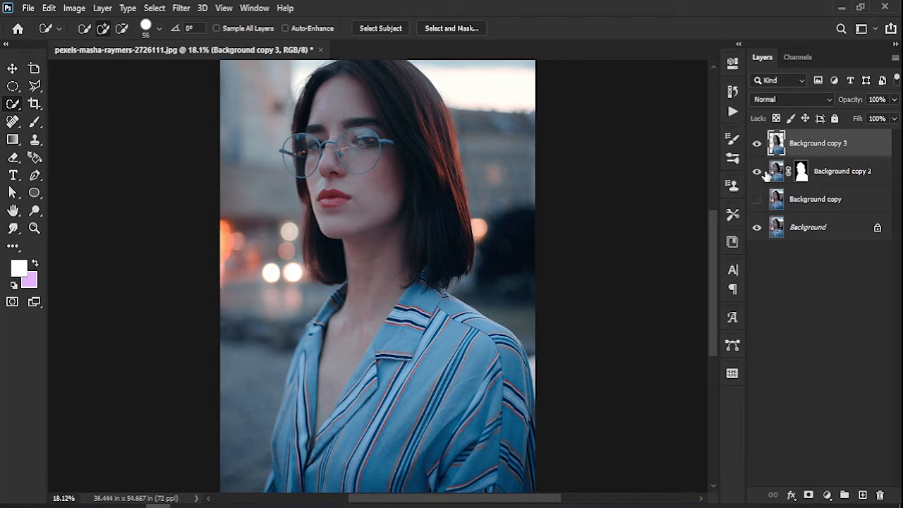
pyautogui.click(762, 172)
pyautogui.press('z')
pyautogui.moveTo(462, 139); pyautogui.dragTo(516, 198)
pyautogui.press('space')
pyautogui.moveTo(524, 167); pyautogui.dragTo(472, 207)
pyautogui.click(757, 173)
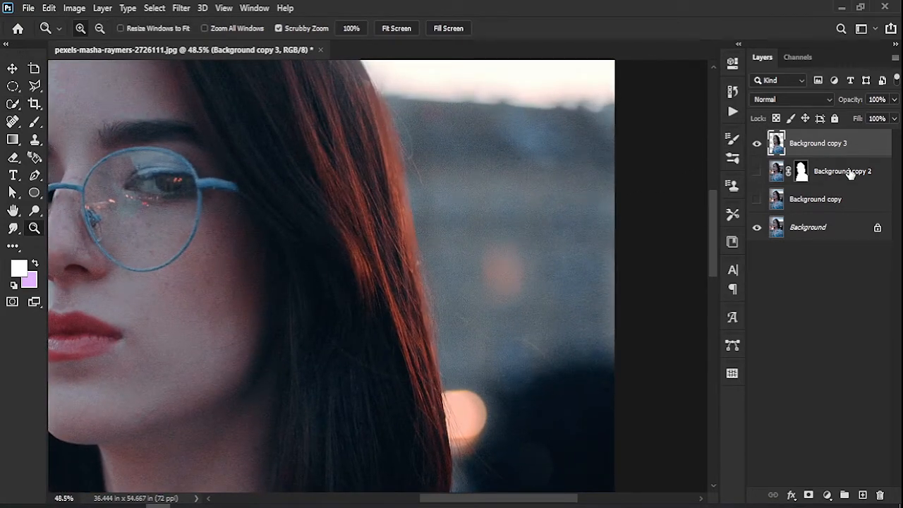
# - Delete the masked Background copy 2 layer
pyautogui.click(850, 174)
pyautogui.press('Delete')
pyautogui.moveTo(646, 246); pyautogui.dragTo(340, 237)
pyautogui.click(12, 69)
# - Hide the Background copy 3 and Background layers and show only Background copy
pyautogui.click(755, 144)
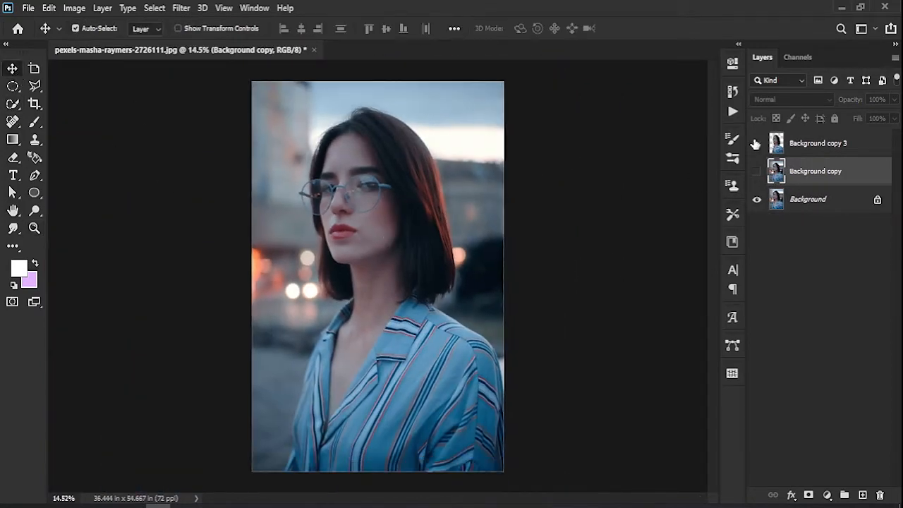
pyautogui.click(756, 200)
pyautogui.click(757, 146)
pyautogui.click(757, 146)
pyautogui.click(756, 172)
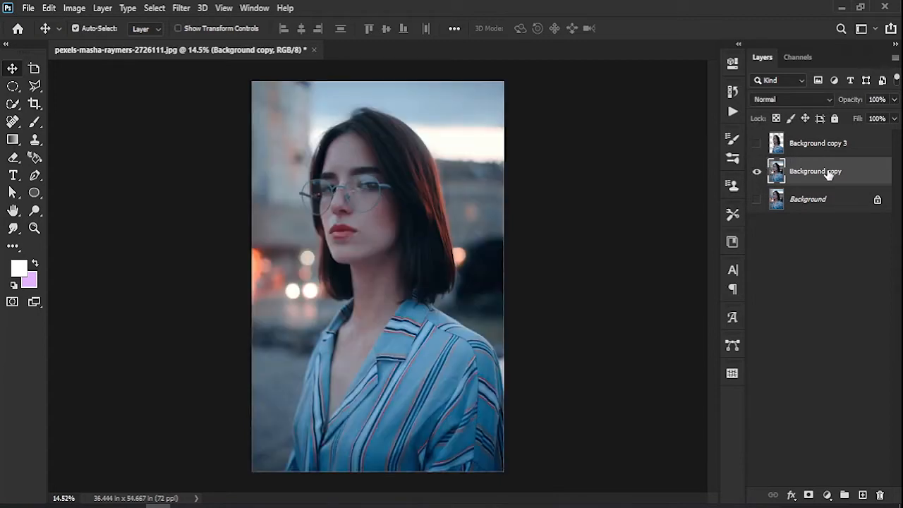
# - Draw a white circle about 2383 px in diameter over the woman's head and centre it there
pyautogui.click(35, 195)
pyautogui.moveTo(271, 113); pyautogui.dragTo(494, 346)
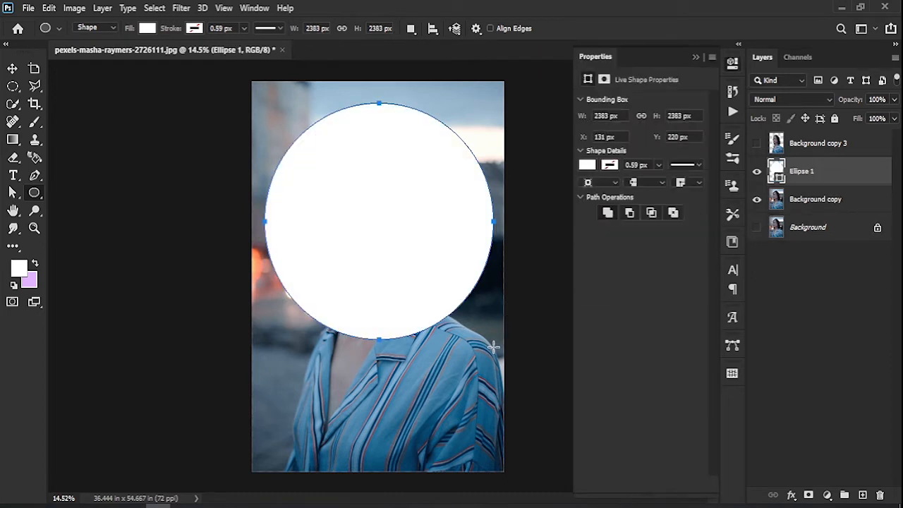
pyautogui.click(694, 57)
pyautogui.click(13, 68)
pyautogui.moveTo(383, 195); pyautogui.dragTo(385, 191)
# - Add the monstera leaf image above the circle, enlarge it to about 302% and rotate it to about 130°
pyautogui.press('z')
pyautogui.moveTo(385, 235); pyautogui.dragTo(399, 258)
pyautogui.press('v')
pyautogui.moveTo(584, 334); pyautogui.dragTo(412, 226)
pyautogui.moveTo(445, 199); pyautogui.dragTo(439, 360)
pyautogui.moveTo(412, 294); pyautogui.dragTo(464, 363)
pyautogui.moveTo(437, 282); pyautogui.dragTo(481, 348)
pyautogui.moveTo(522, 199); pyautogui.dragTo(540, 260)
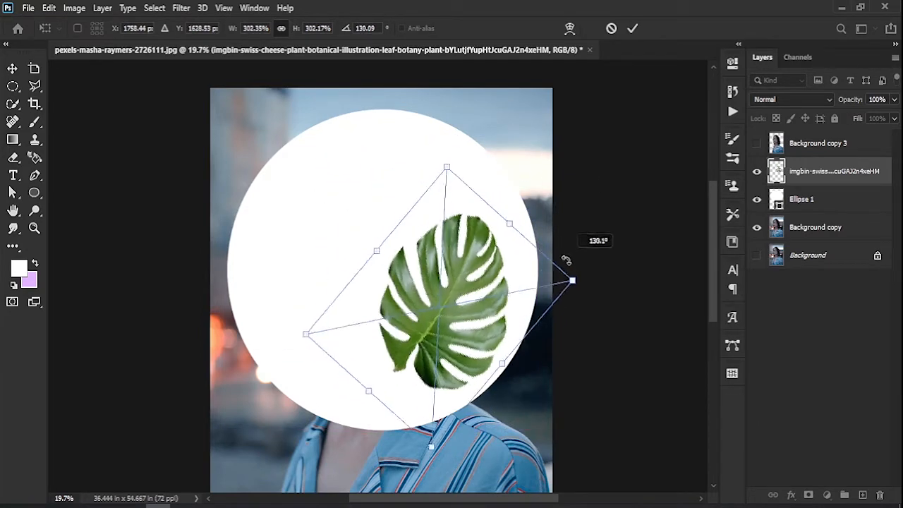
# - Enlarge the leaf to about 414% at the circle's right edge, rotated about 127.6°, and show the Background copy 3 cutout
pyautogui.moveTo(510, 228); pyautogui.dragTo(573, 168)
pyautogui.moveTo(488, 260); pyautogui.dragTo(495, 281)
pyautogui.moveTo(558, 162); pyautogui.dragTo(551, 115)
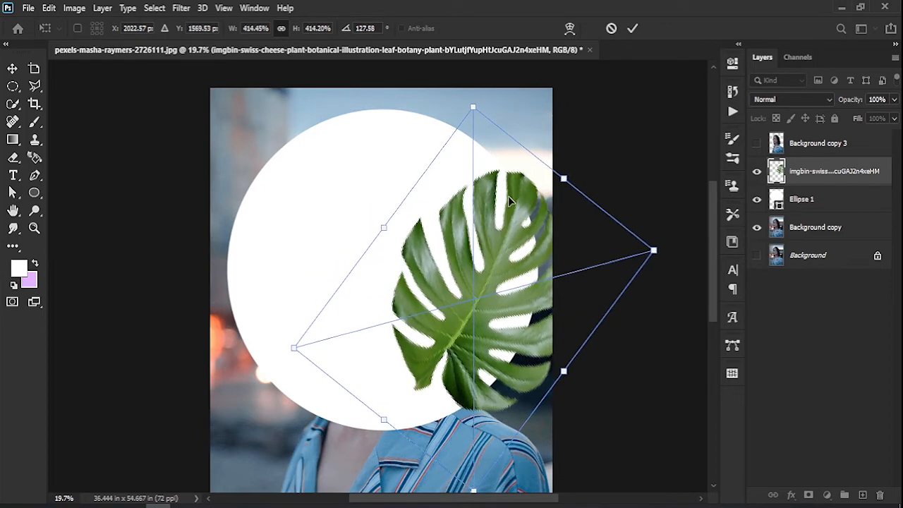
pyautogui.moveTo(509, 198); pyautogui.dragTo(503, 202)
pyautogui.click(632, 29)
pyautogui.click(756, 143)
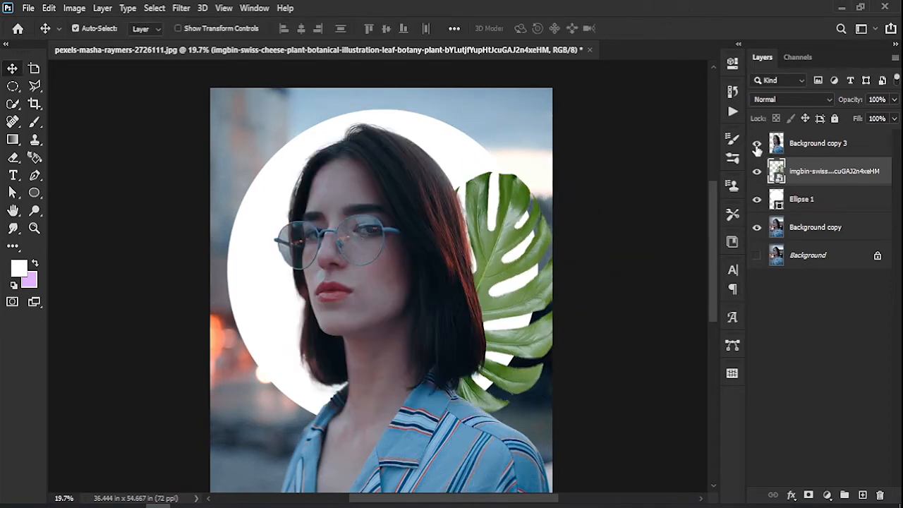
# - Move the leaf slightly upward and clip its layer to the white circle
pyautogui.moveTo(495, 274); pyautogui.dragTo(495, 252)
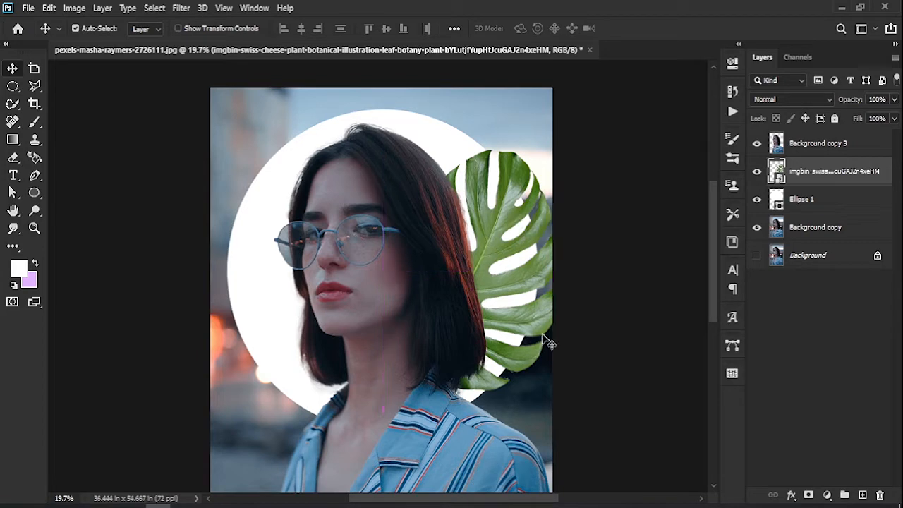
pyautogui.rightClick(818, 177)
pyautogui.click(711, 308)
# - Duplicate the leaf to the circle's left side, rotated to about 75.6° and scaled to about 444%
pyautogui.moveTo(487, 251); pyautogui.dragTo(297, 237)
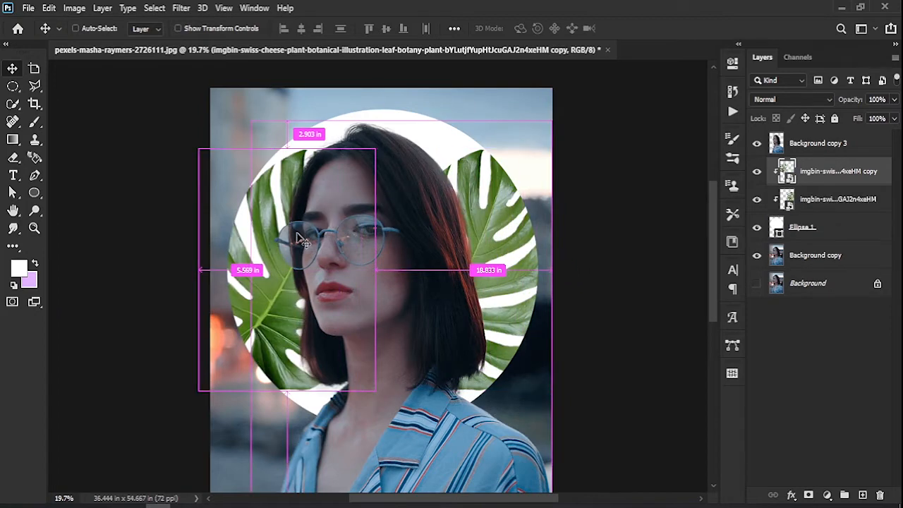
pyautogui.hotkey('ctrl', 't')
pyautogui.moveTo(344, 100); pyautogui.dragTo(176, 126)
pyautogui.moveTo(268, 173); pyautogui.dragTo(281, 197)
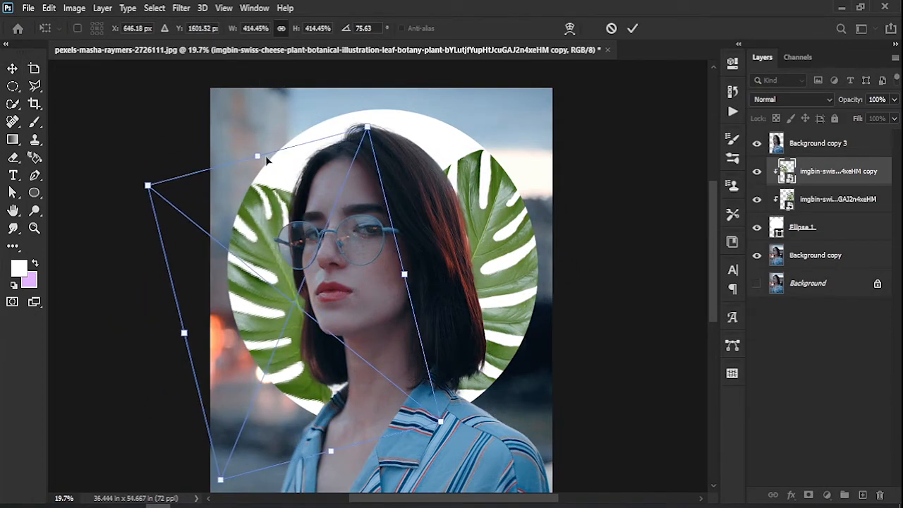
pyautogui.moveTo(254, 152); pyautogui.dragTo(250, 133)
pyautogui.moveTo(256, 221); pyautogui.dragTo(260, 224)
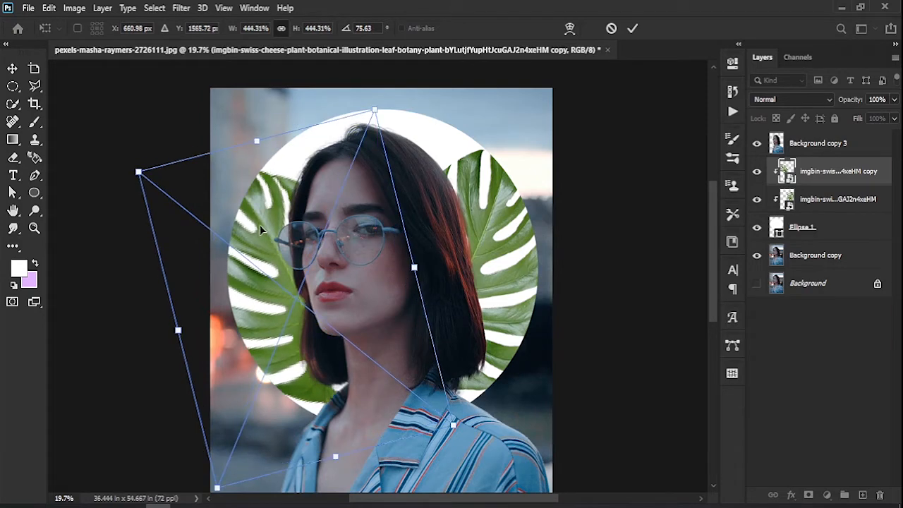
pyautogui.click(629, 30)
# - Duplicate the right leaf to the top of the circle, scaled to about 193% and rotated to about -27.2°
pyautogui.moveTo(479, 224); pyautogui.dragTo(379, 152)
pyautogui.hotkey('ctrl', 't')
pyautogui.moveTo(438, 90); pyautogui.dragTo(405, 151)
pyautogui.moveTo(550, 102); pyautogui.dragTo(344, 249)
pyautogui.moveTo(466, 195); pyautogui.dragTo(447, 180)
pyautogui.moveTo(491, 154); pyautogui.dragTo(436, 159)
pyautogui.moveTo(376, 144); pyautogui.dragTo(426, 146)
pyautogui.moveTo(507, 88); pyautogui.dragTo(461, 84)
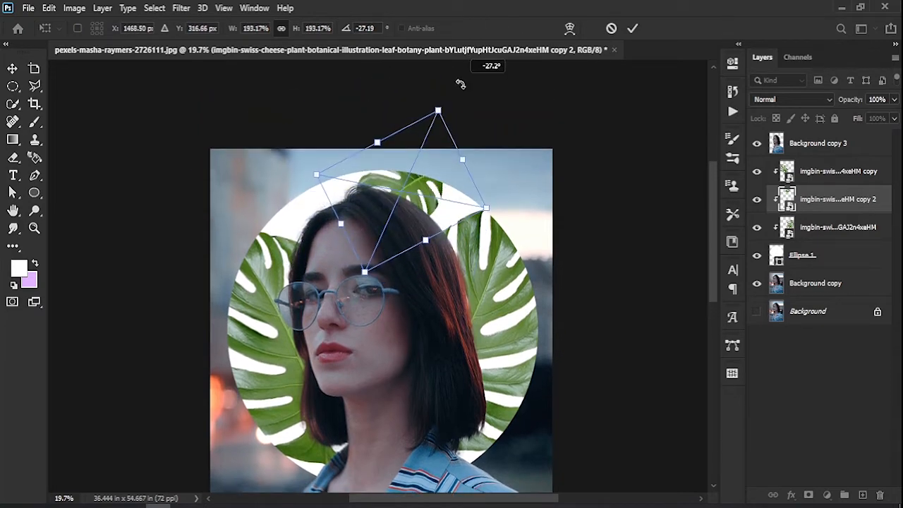
# - Duplicate the small top leaf to its left, flip the copy horizontally and rotate it to fill the circle's upper left
pyautogui.moveTo(463, 158); pyautogui.dragTo(336, 187)
pyautogui.click(633, 29)
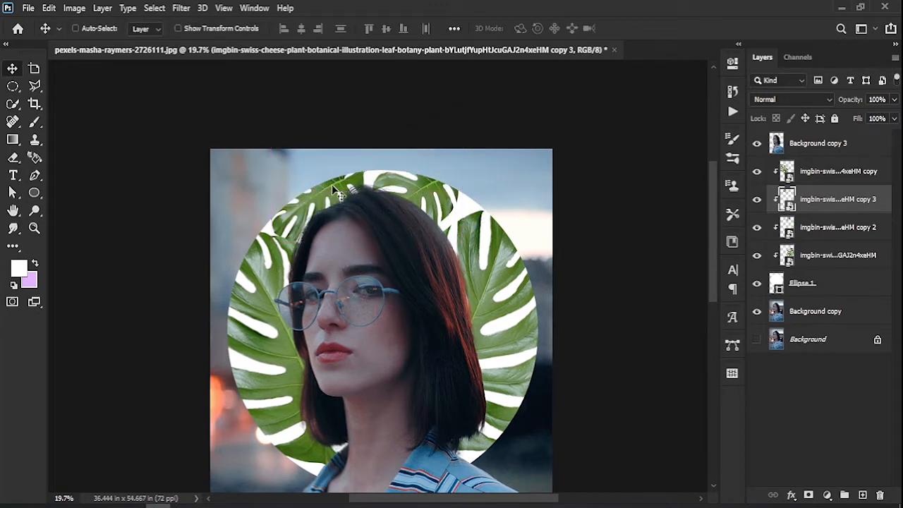
pyautogui.hotkey('ctrl', 't')
pyautogui.rightClick(336, 186)
pyautogui.click(374, 397)
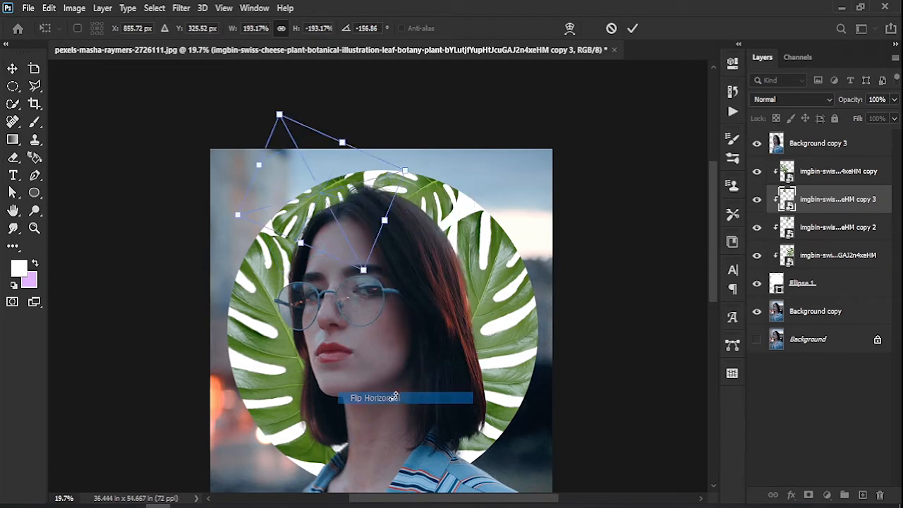
pyautogui.moveTo(322, 193)
pyautogui.mouseDown()
pyautogui.moveTo(327, 206)
pyautogui.moveTo(327, 191)
pyautogui.mouseUp()
pyautogui.moveTo(354, 118); pyautogui.dragTo(315, 119)
pyautogui.moveTo(303, 180)
pyautogui.mouseDown()
pyautogui.moveTo(317, 198)
pyautogui.moveTo(311, 192)
pyautogui.mouseUp()
pyautogui.click(632, 28)
# - Group the Ellipse 1 layer with the four clipped leaf layers
pyautogui.press('z')
pyautogui.moveTo(462, 276); pyautogui.dragTo(430, 262)
pyautogui.press('v')
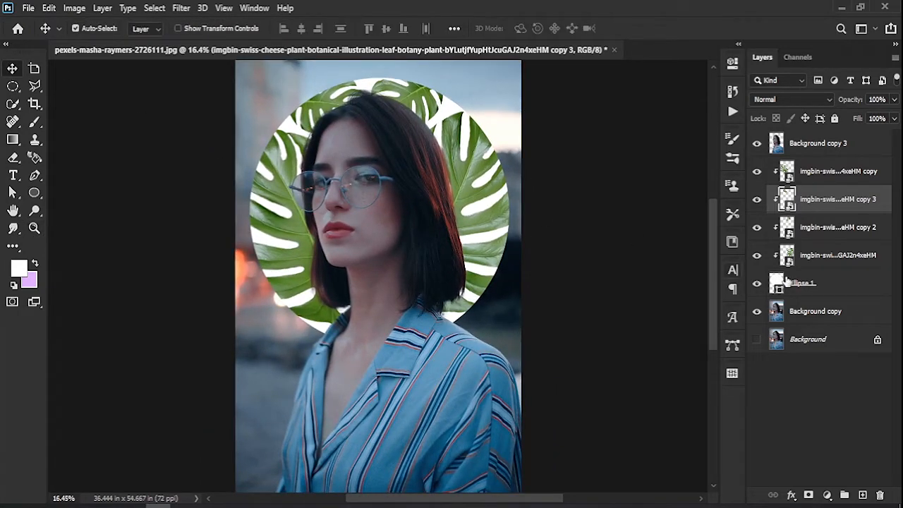
pyautogui.click(832, 285)
pyautogui.keyDown('shift'); pyautogui.click(831, 173); pyautogui.keyUp('shift')
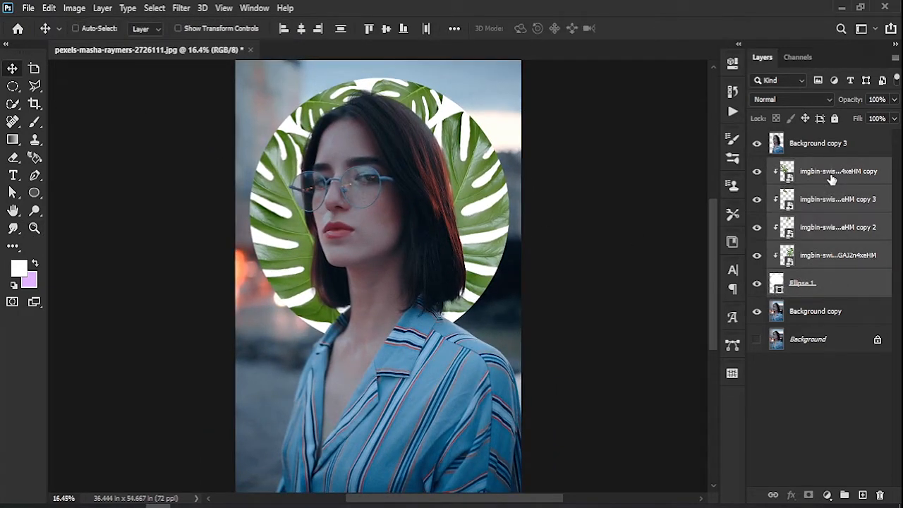
pyautogui.hotkey('ctrl', 'g')
# - Add a Hue/Saturation adjustment clipped to Group 1, with Colorize enabled and Hue set to 211
pyautogui.click(829, 495)
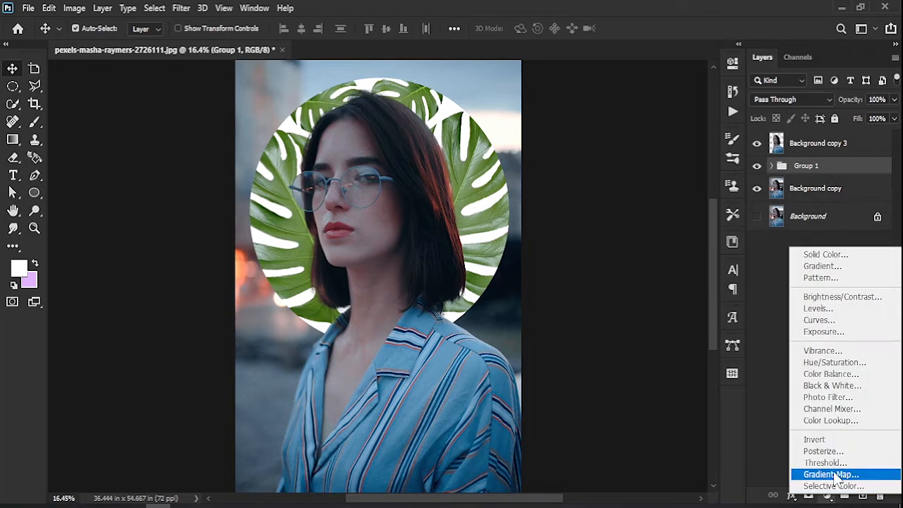
pyautogui.click(852, 364)
pyautogui.click(649, 226)
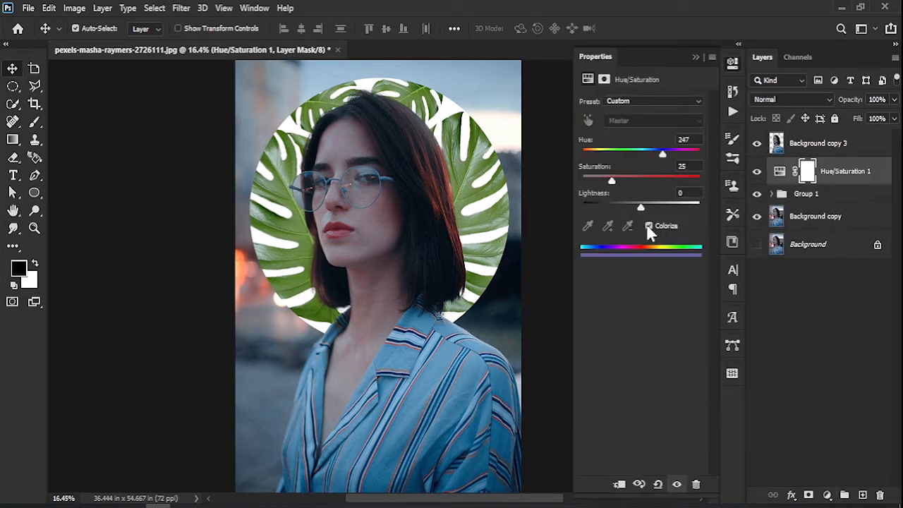
pyautogui.moveTo(661, 160); pyautogui.dragTo(649, 159)
pyautogui.click(619, 484)
# - Adjust the colorized leaves' saturation to a muted grey-blue and deselect all layers
pyautogui.moveTo(610, 182); pyautogui.dragTo(642, 190)
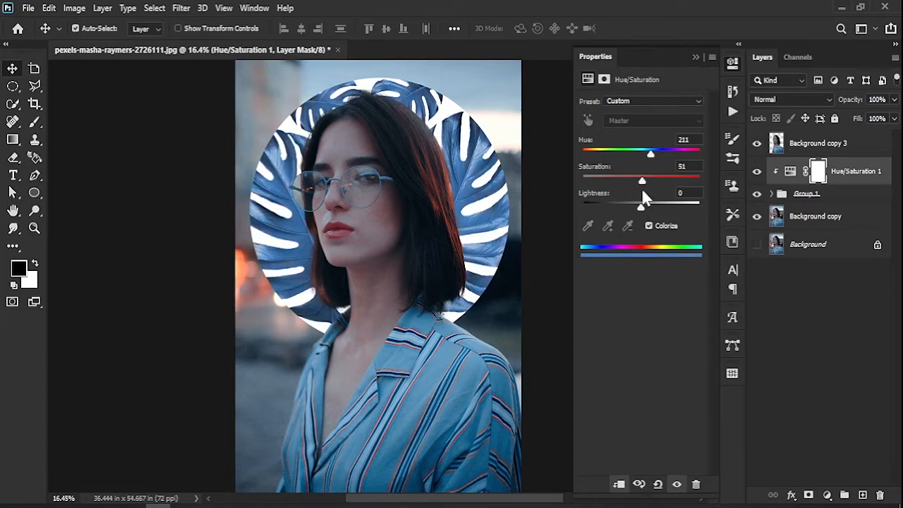
pyautogui.moveTo(614, 192); pyautogui.dragTo(619, 193)
pyautogui.click(696, 57)
pyautogui.click(801, 310)
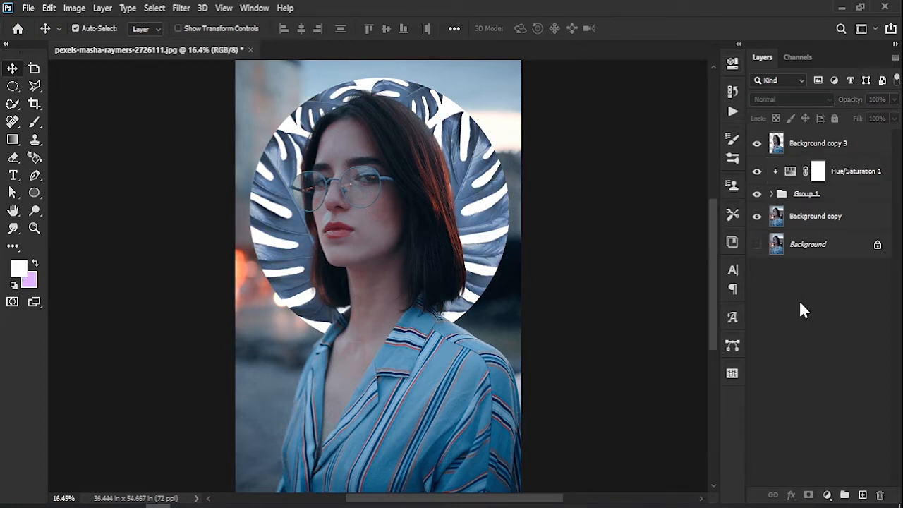
# - Add a purple Solid Color fill layer directly above the Hue/Saturation adjustment
pyautogui.click(841, 179)
pyautogui.click(828, 495)
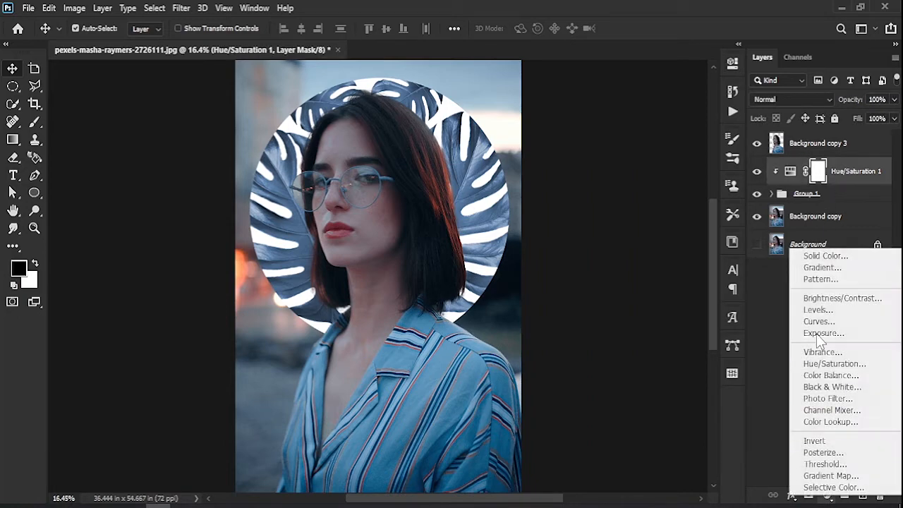
pyautogui.click(822, 256)
pyautogui.moveTo(420, 189); pyautogui.dragTo(422, 179)
pyautogui.click(326, 174)
pyautogui.moveTo(330, 175)
pyautogui.mouseDown()
pyautogui.moveTo(318, 185)
pyautogui.moveTo(332, 167)
pyautogui.mouseUp()
pyautogui.click(536, 140)
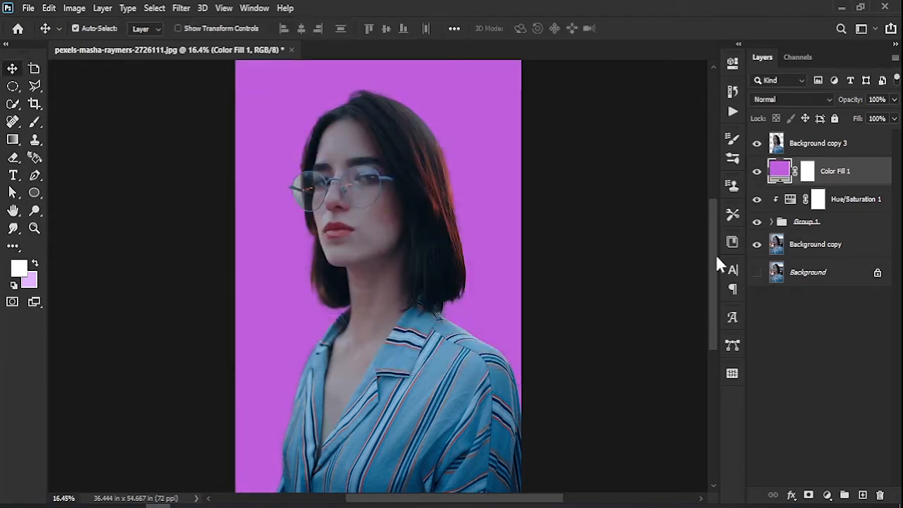
# - Clip the purple color fill to the leaf circle, set its opacity to 74% and deselect all layers
pyautogui.rightClick(840, 175)
pyautogui.click(753, 266)
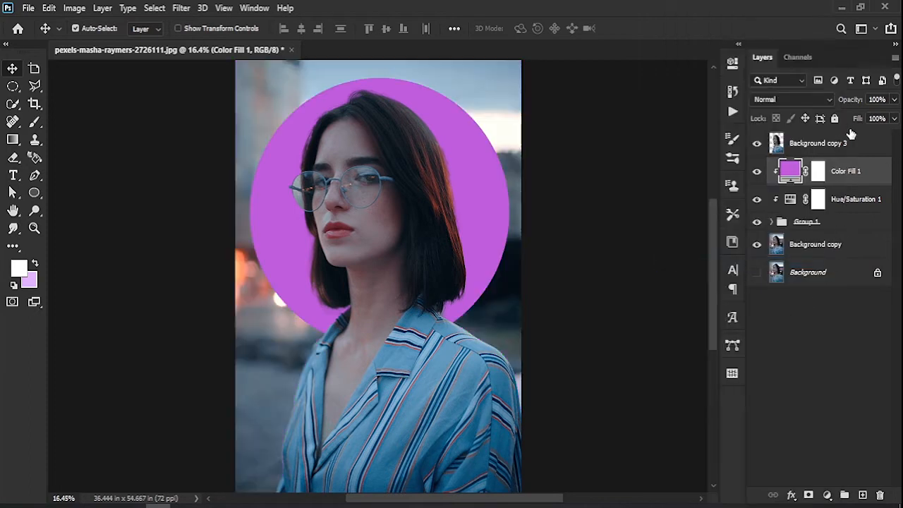
pyautogui.moveTo(854, 102); pyautogui.dragTo(835, 102)
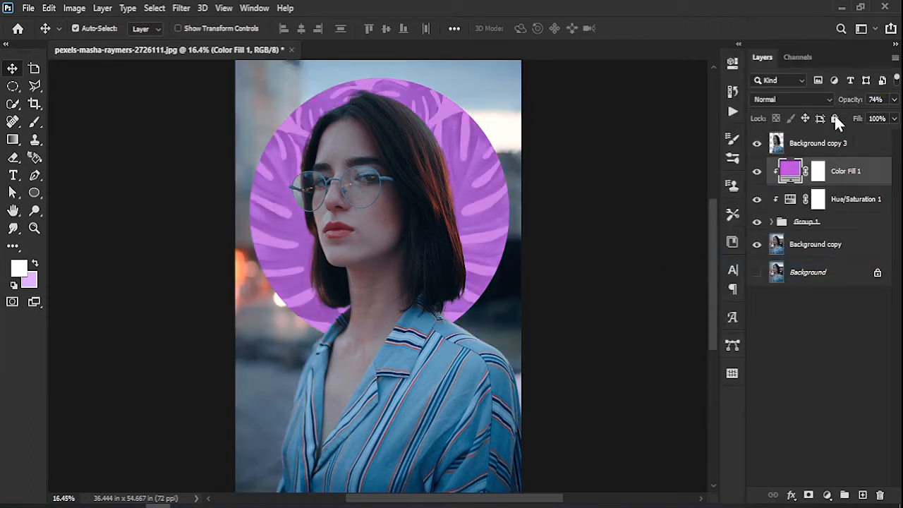
pyautogui.click(839, 340)
# - Group Group 1 with its clipped Hue/Saturation and Color Fill layers
pyautogui.click(851, 229)
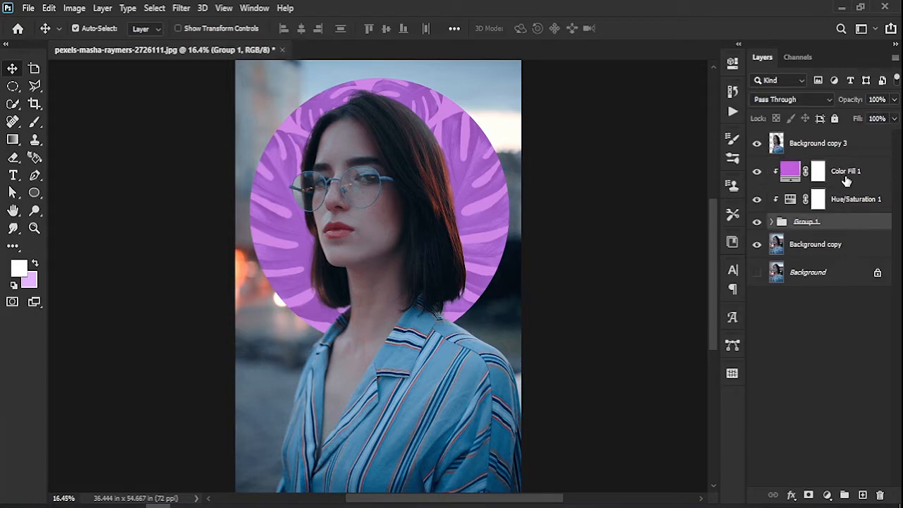
pyautogui.keyDown('shift'); pyautogui.click(846, 173); pyautogui.keyUp('shift')
pyautogui.hotkey('ctrl', 'g')
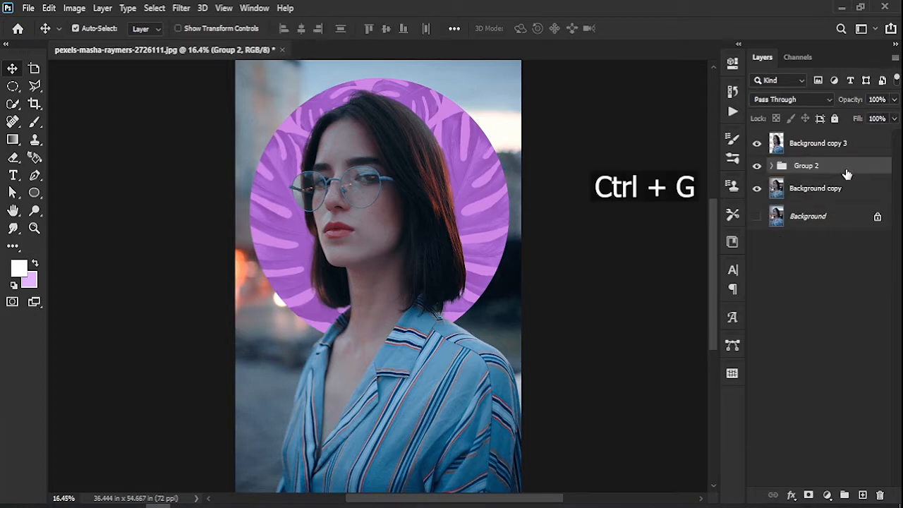
# - Apply an 8 px light lavender outside stroke to the Ellipse 1 layer inside the nested groups
pyautogui.click(772, 165)
pyautogui.click(781, 239)
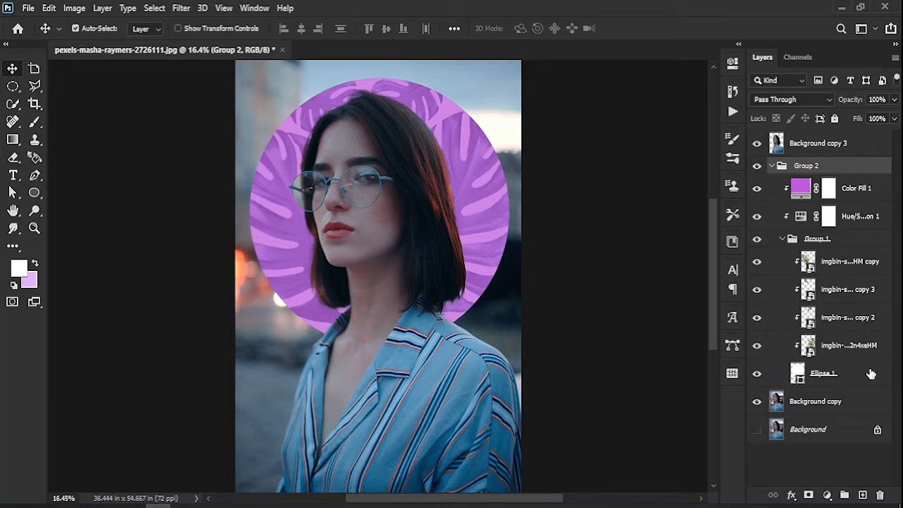
pyautogui.click(867, 382)
pyautogui.doubleClick(852, 380)
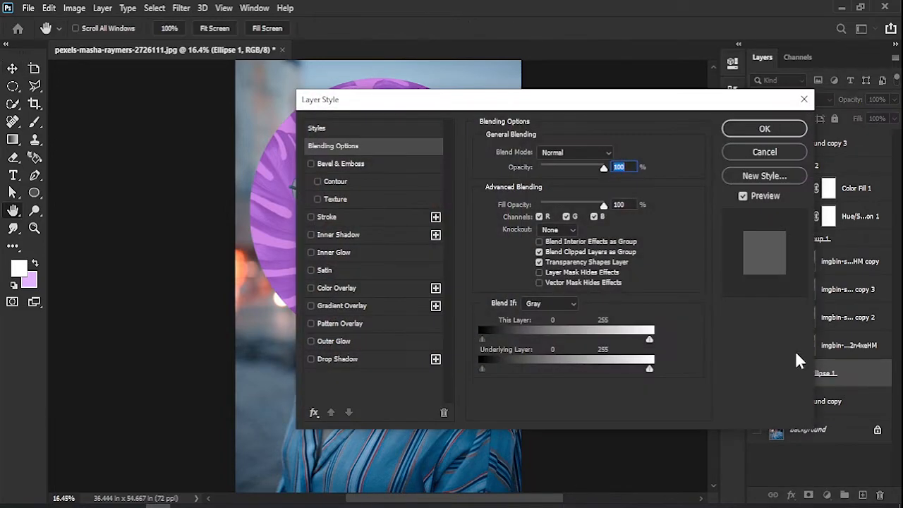
pyautogui.click(326, 217)
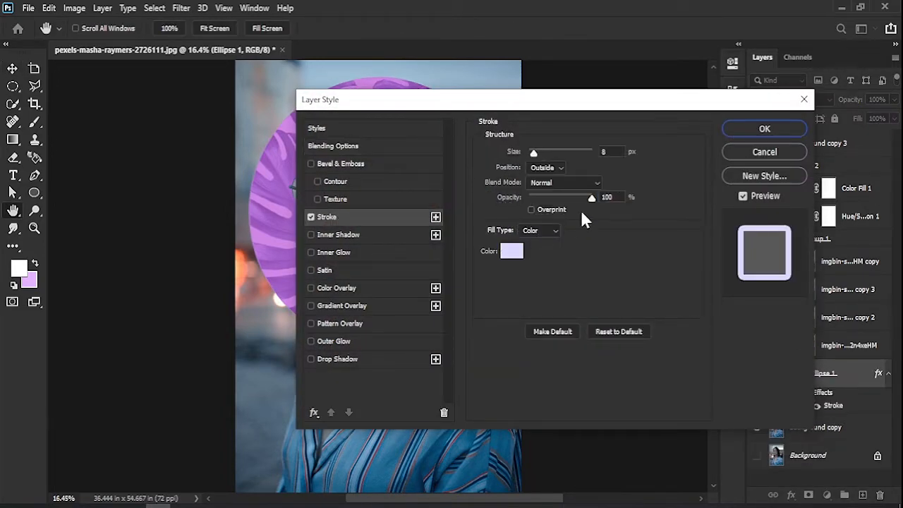
pyautogui.click(614, 151)
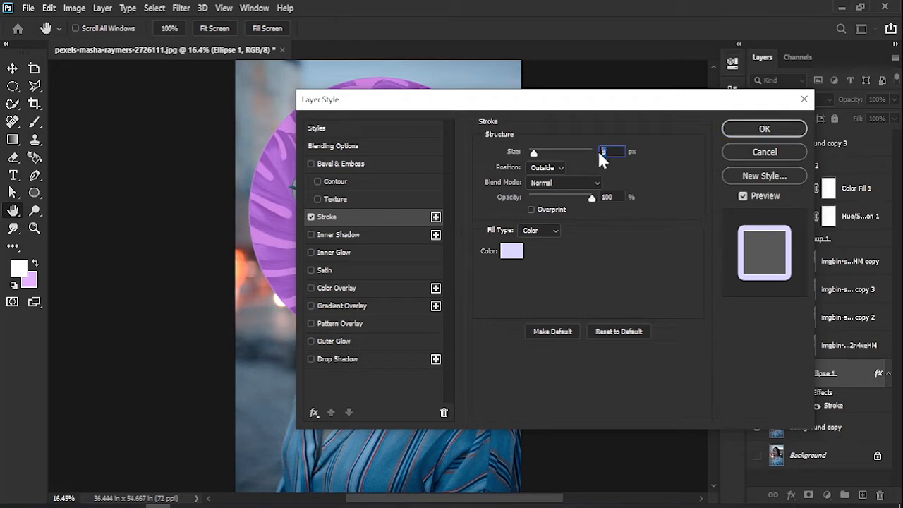
pyautogui.click(765, 128)
# - Examine the circle's stroked edge up close, fit the whole poster in view and collapse Group 2
pyautogui.press('z')
pyautogui.moveTo(500, 294); pyautogui.dragTo(552, 346)
pyautogui.moveTo(401, 312); pyautogui.dragTo(409, 313)
pyautogui.moveTo(450, 335); pyautogui.dragTo(296, 325)
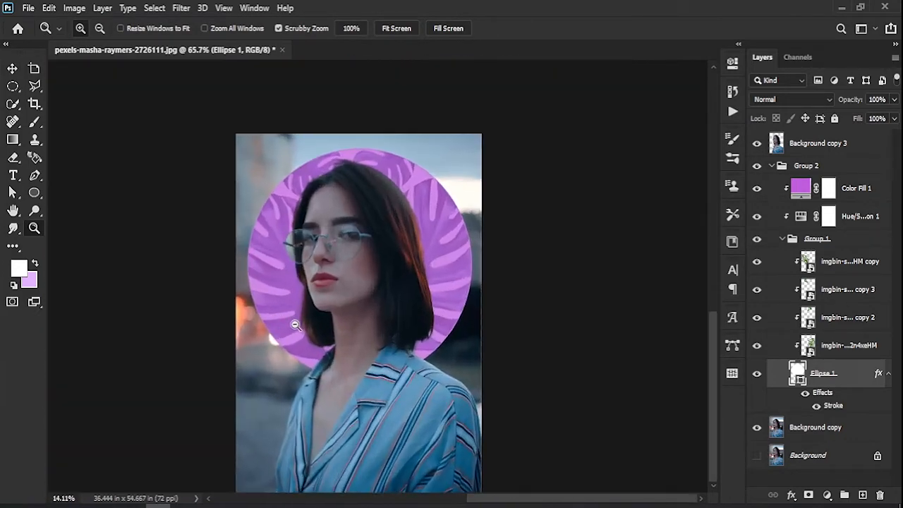
pyautogui.click(12, 69)
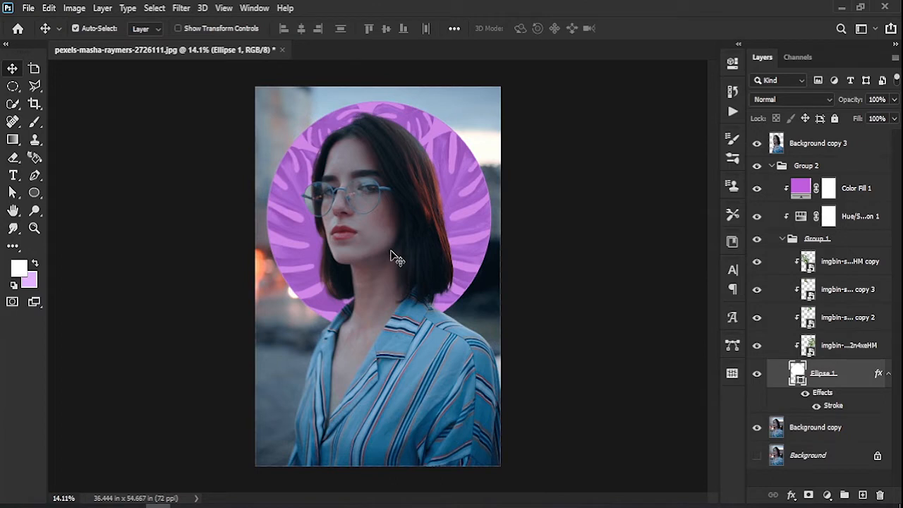
pyautogui.hotkey('ctrl', '0')
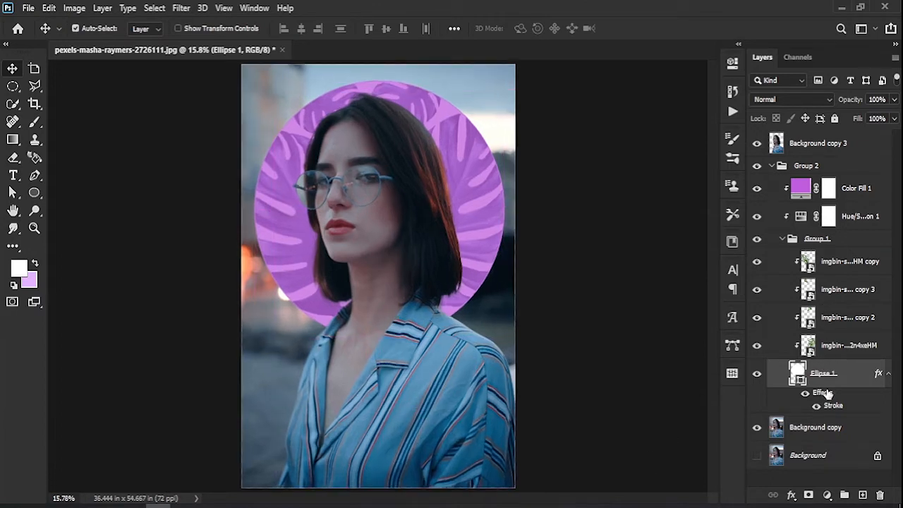
pyautogui.click(772, 167)
pyautogui.click(788, 280)
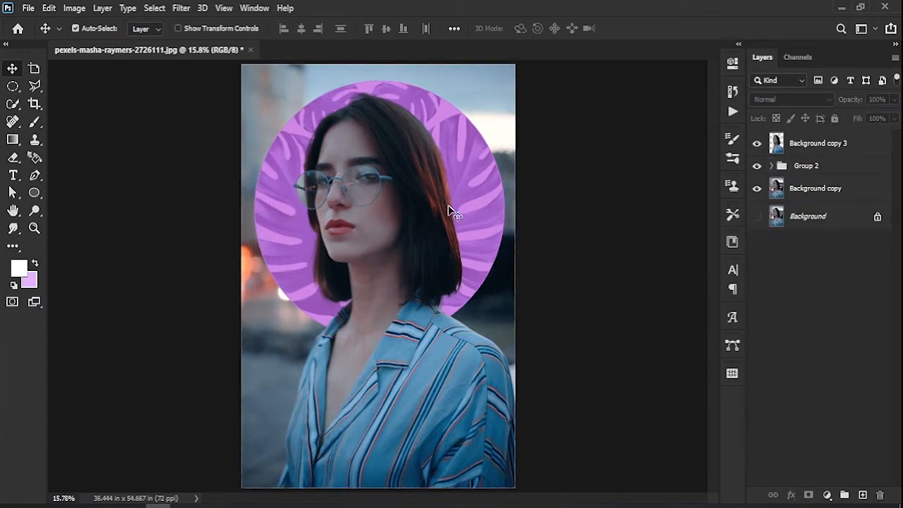
# - Add a black letter "R" in Arial Rounded MT Bold at 207.01 pt beside the circle's upper-left edge
pyautogui.click(13, 176)
pyautogui.click(288, 334)
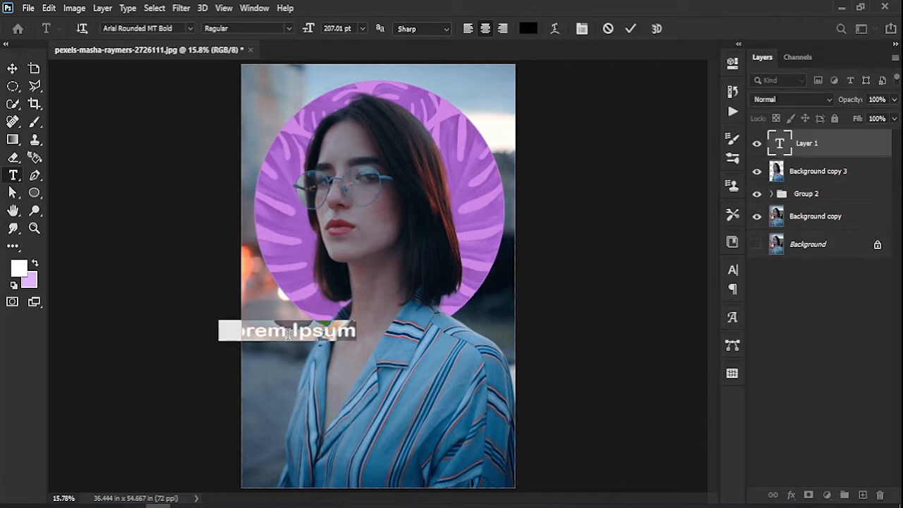
pyautogui.write('R')
pyautogui.click(632, 30)
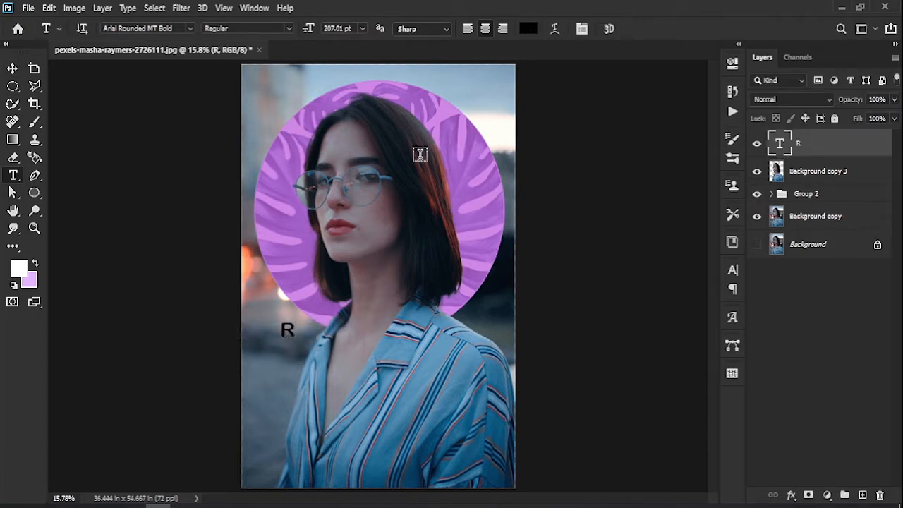
pyautogui.press('v')
pyautogui.moveTo(305, 333); pyautogui.dragTo(279, 142)
# - Add a matching black letter "A" and place it centered just above the top of the circle
pyautogui.press('t')
pyautogui.click(275, 334)
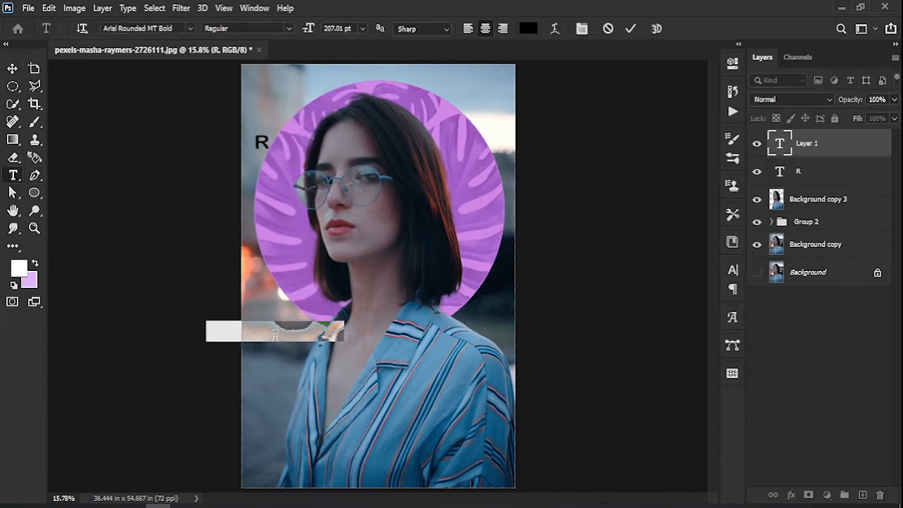
pyautogui.press('BackSpace')
pyautogui.click(630, 29)
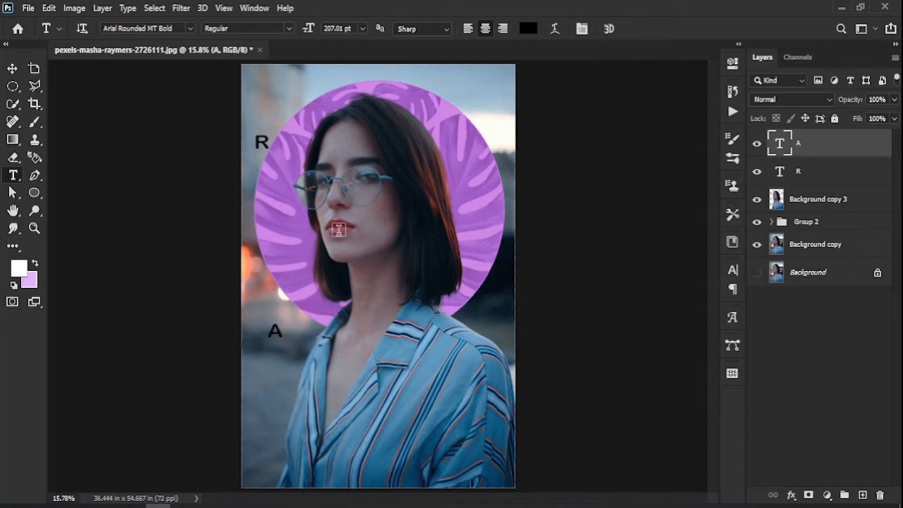
pyautogui.click(12, 69)
pyautogui.moveTo(327, 355); pyautogui.dragTo(433, 105)
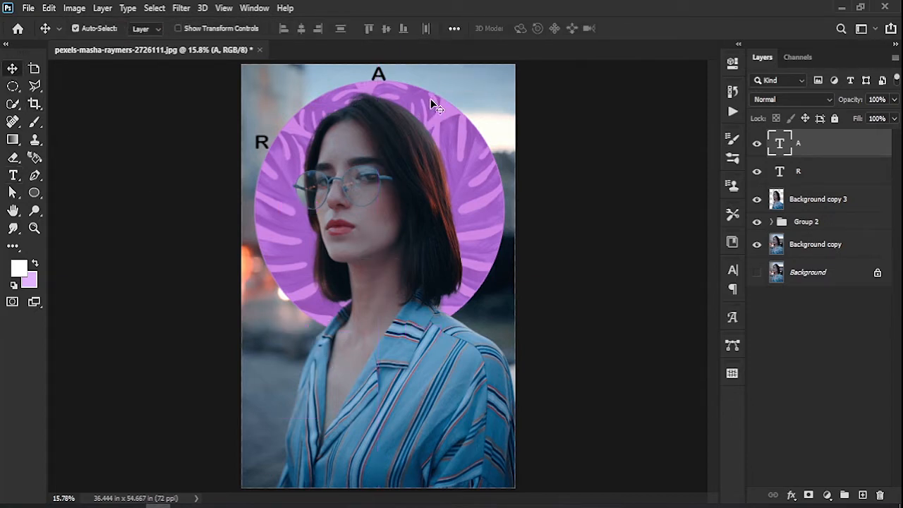
# - Add a matching black letter "M" beside the circle's upper-right edge, level with the R, and deselect all layers
pyautogui.click(12, 175)
pyautogui.click(278, 338)
pyautogui.write('M')
pyautogui.click(630, 28)
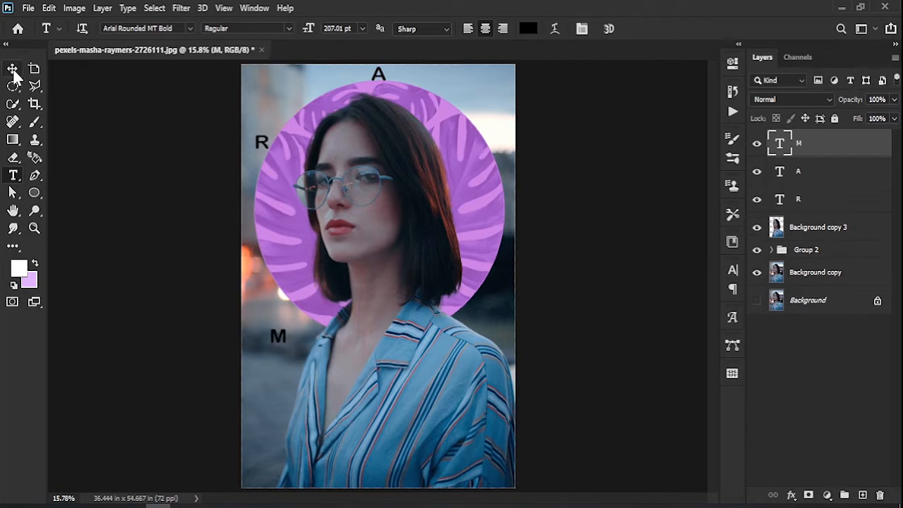
pyautogui.click(12, 69)
pyautogui.moveTo(303, 377); pyautogui.dragTo(516, 189)
pyautogui.click(575, 302)
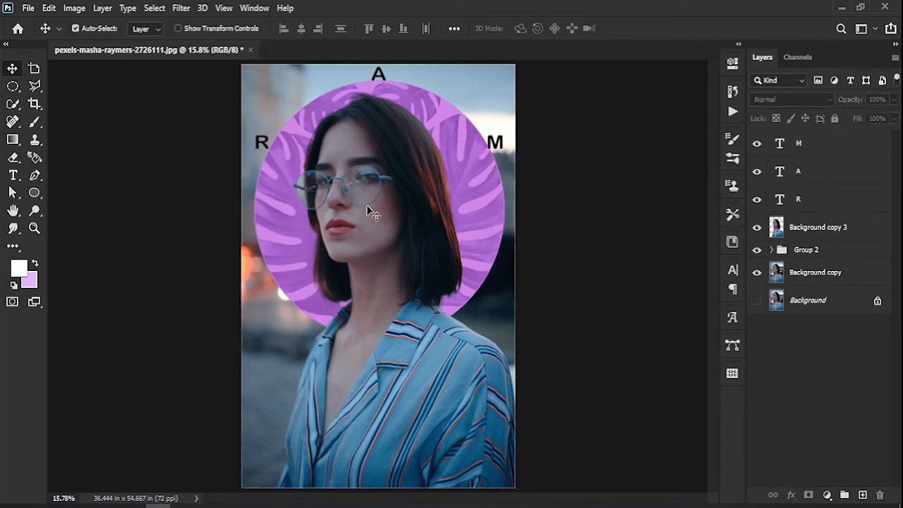
# - Add the black text "2021" and place it in the upper-right corner of the poster
pyautogui.press('z')
pyautogui.click(261, 80)
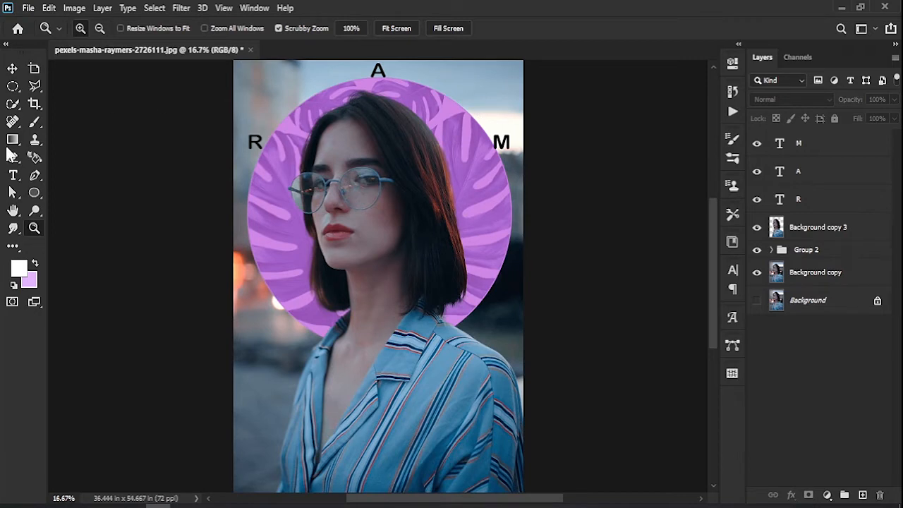
pyautogui.click(13, 175)
pyautogui.click(470, 76)
pyautogui.write('2021')
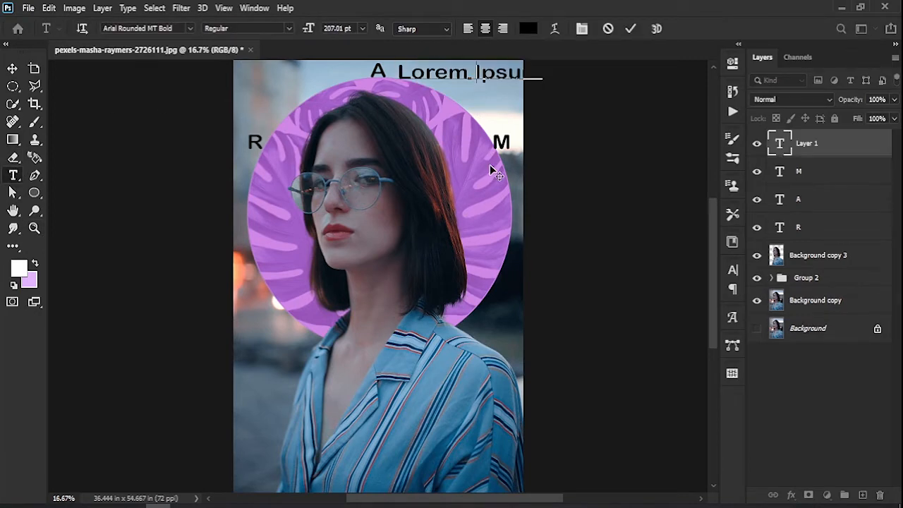
pyautogui.click(631, 29)
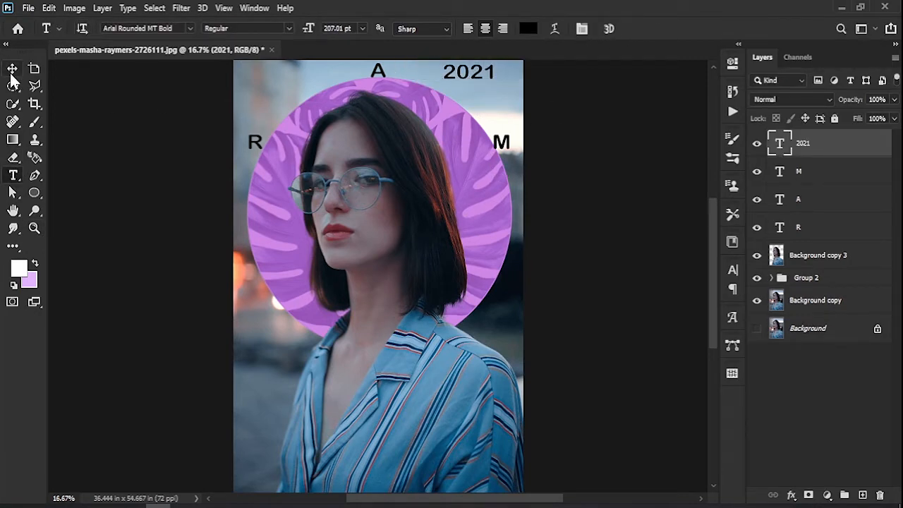
pyautogui.click(12, 70)
pyautogui.moveTo(506, 96); pyautogui.dragTo(524, 101)
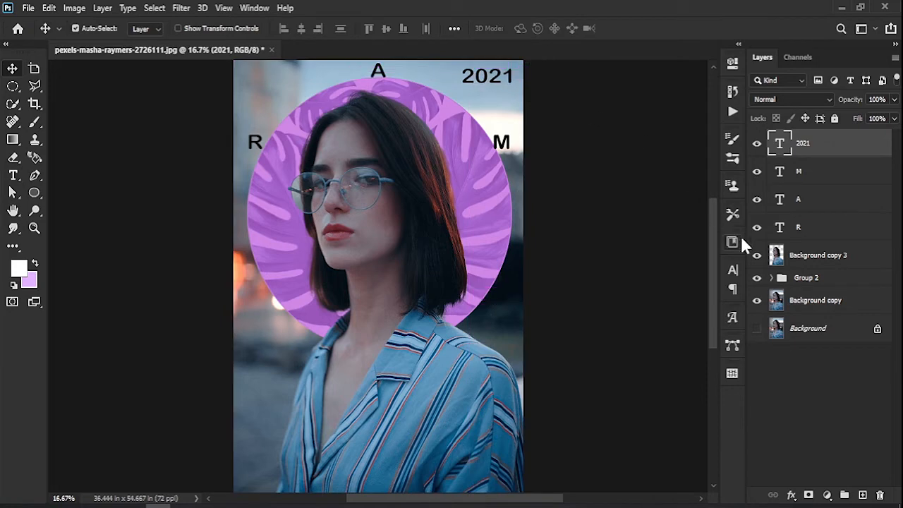
# - Set the font size of the 2021 text to 112.01 pt
pyautogui.click(732, 270)
pyautogui.moveTo(584, 309); pyautogui.dragTo(532, 324)
pyautogui.moveTo(540, 144); pyautogui.dragTo(551, 139)
pyautogui.moveTo(585, 306); pyautogui.dragTo(570, 304)
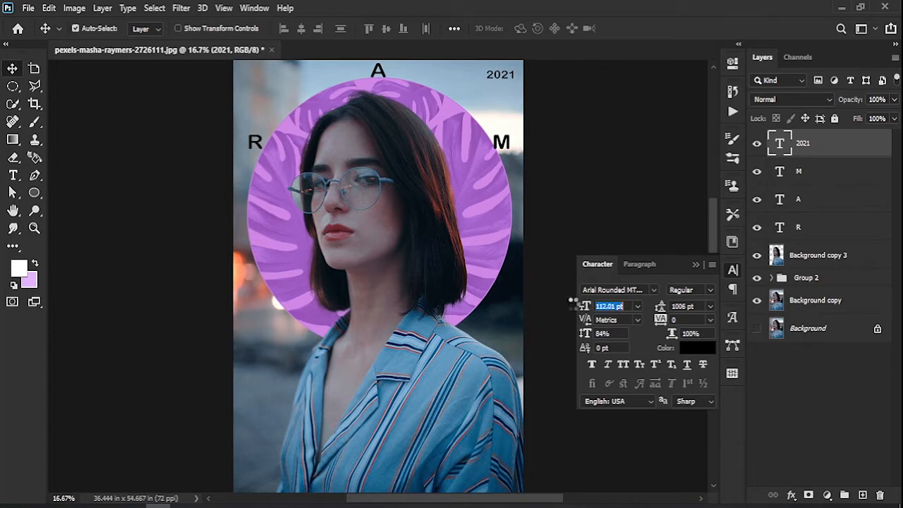
pyautogui.click(695, 266)
# - Add the text "Ramin Graphic" on two lines and place its first line in the poster's upper-left corner
pyautogui.click(12, 175)
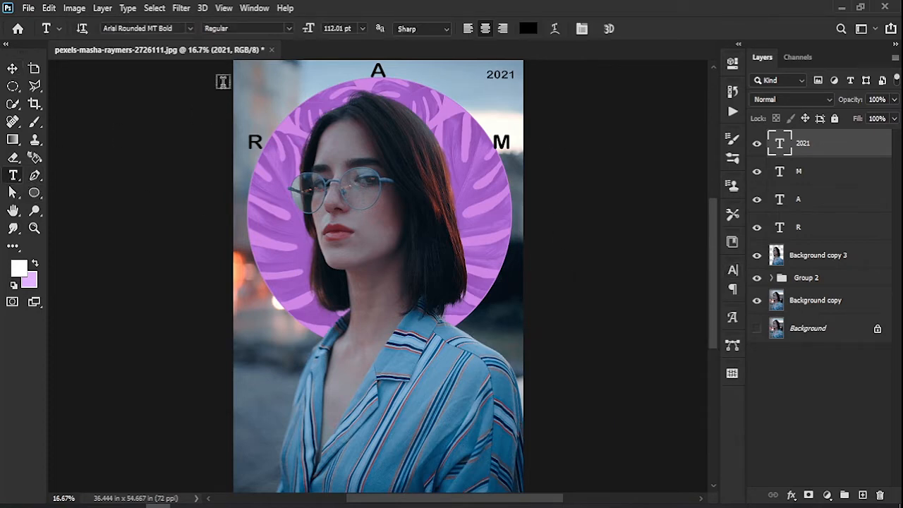
pyautogui.click(253, 77)
pyautogui.write('Ra')
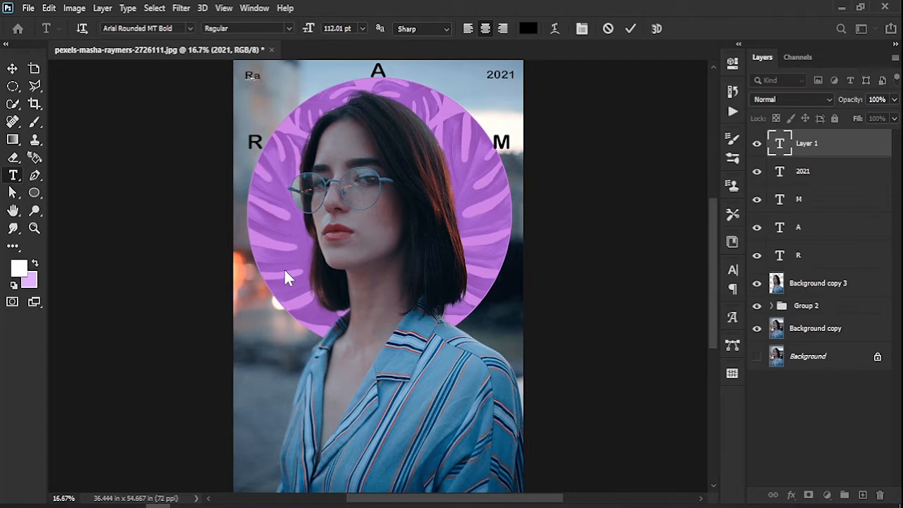
pyautogui.write('min')
pyautogui.press('Return')
pyautogui.write('Graphic')
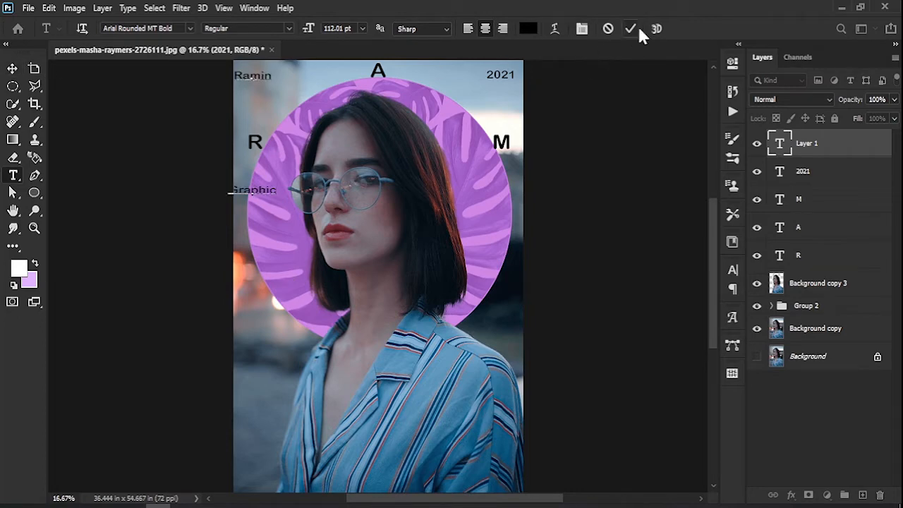
pyautogui.click(631, 28)
pyautogui.click(12, 70)
pyautogui.moveTo(257, 84); pyautogui.dragTo(266, 82)
# - Reduce the leading of the Ramin Graphic text to 83 pt and left-align its lines
pyautogui.click(731, 272)
pyautogui.moveTo(661, 313); pyautogui.dragTo(517, 308)
pyautogui.click(711, 307)
pyautogui.click(695, 336)
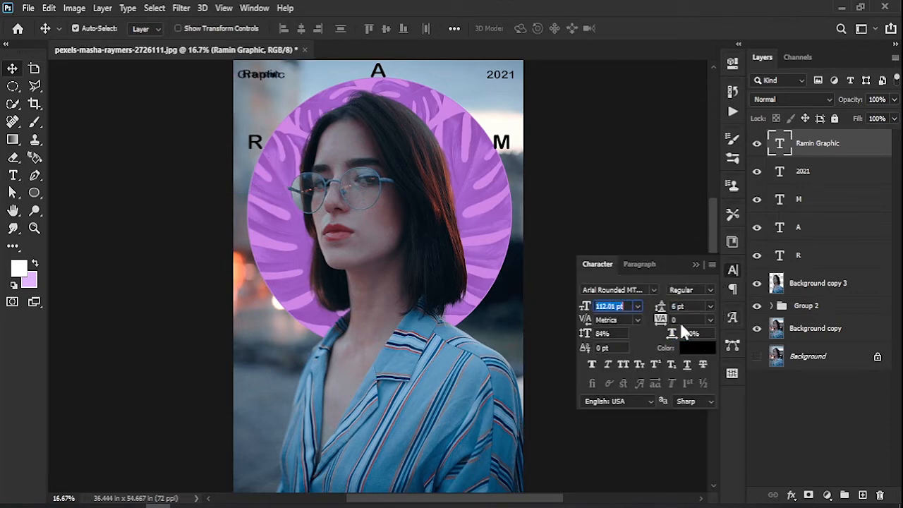
pyautogui.moveTo(663, 308); pyautogui.dragTo(712, 308)
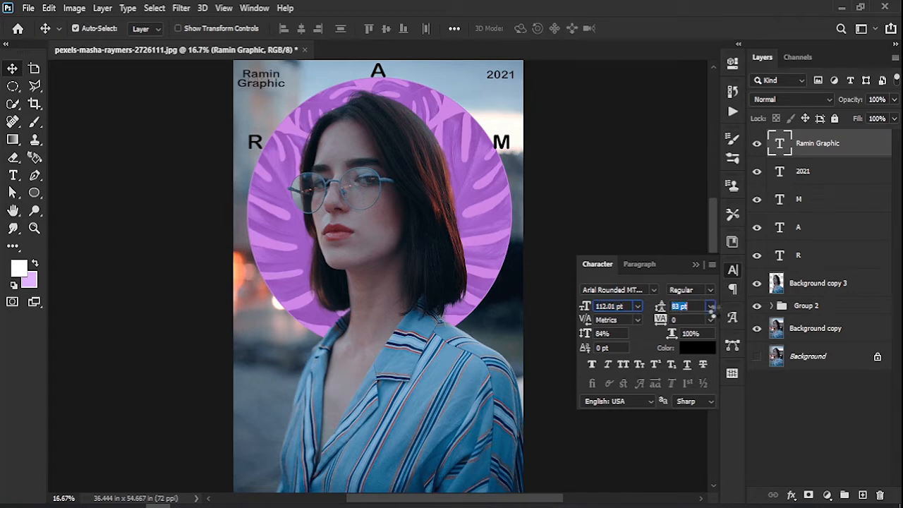
pyautogui.click(638, 266)
pyautogui.click(596, 286)
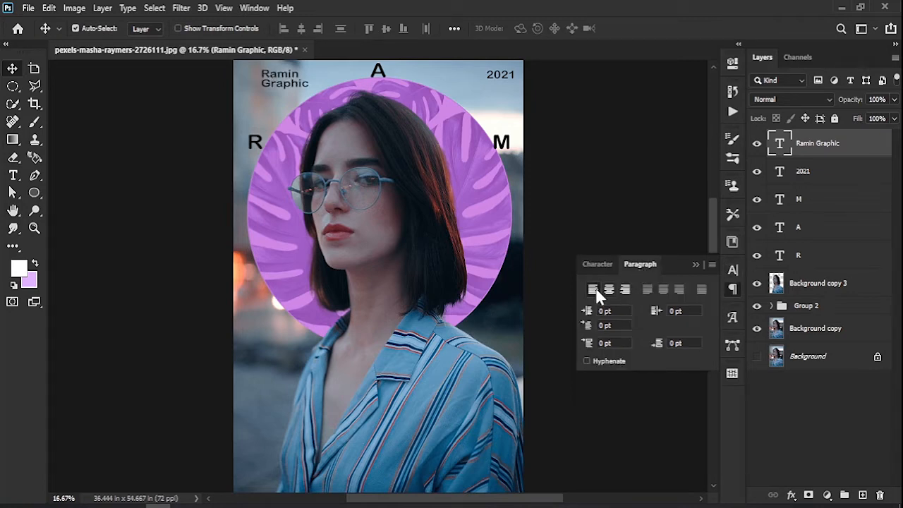
# - Set the Ramin Graphic text to a font size of 82.01 pt with 76 pt leading
pyautogui.click(598, 263)
pyautogui.click(667, 310)
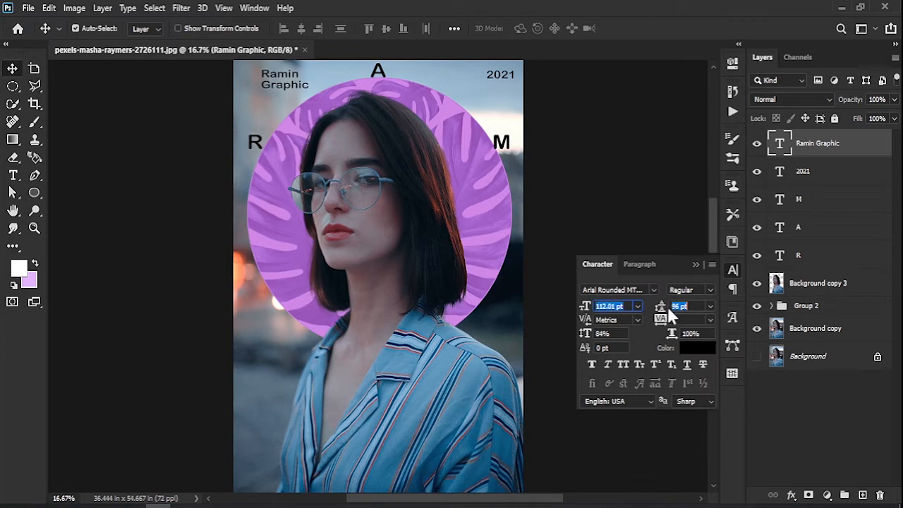
pyautogui.moveTo(585, 307); pyautogui.dragTo(562, 308)
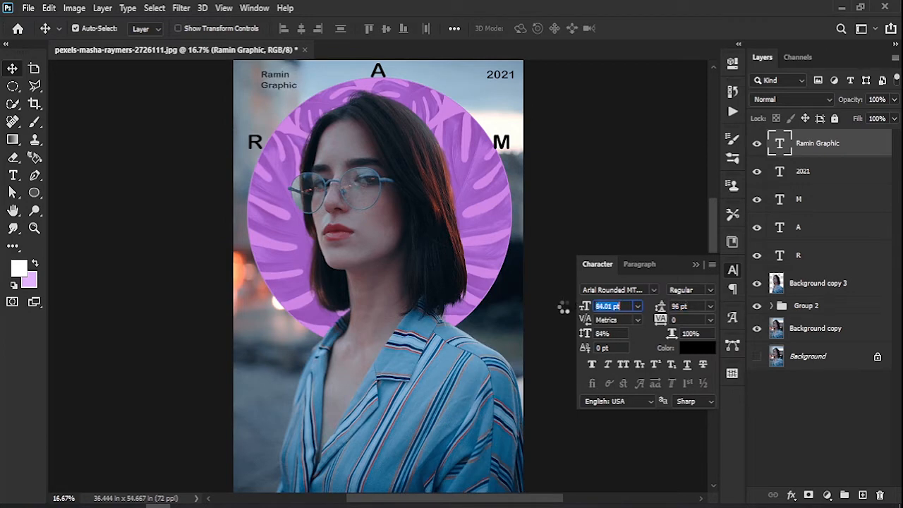
pyautogui.moveTo(661, 311); pyautogui.dragTo(652, 309)
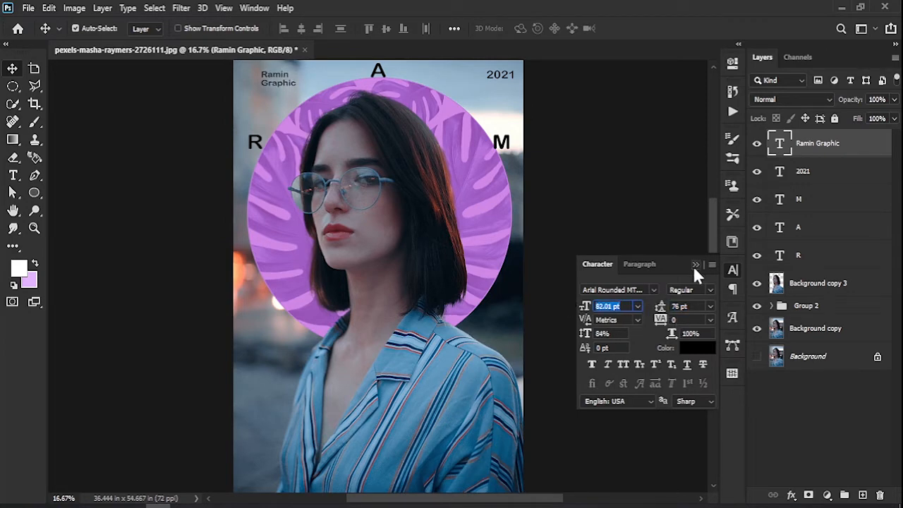
# - Move the Ramin Graphic text closer to the poster's upper-left corner
pyautogui.click(696, 264)
pyautogui.press('z')
pyautogui.moveTo(261, 75); pyautogui.dragTo(357, 232)
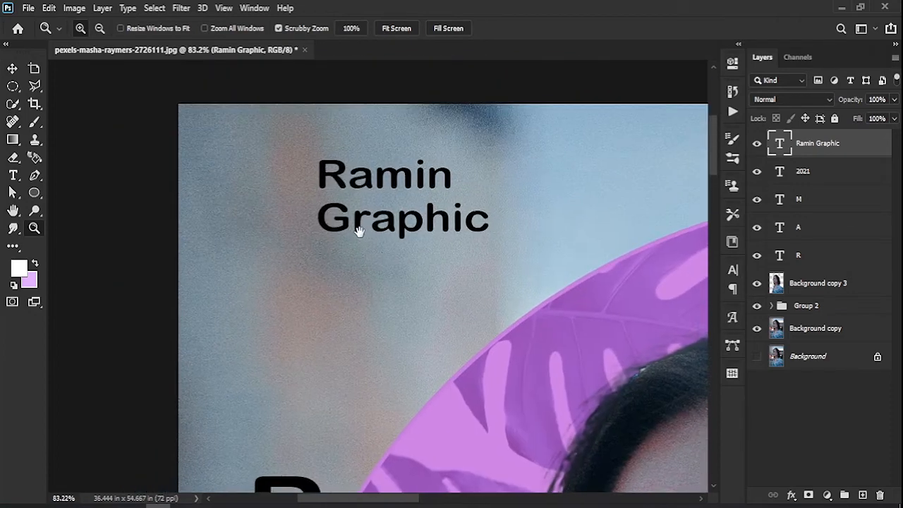
pyautogui.click(12, 68)
pyautogui.moveTo(406, 180); pyautogui.dragTo(310, 155)
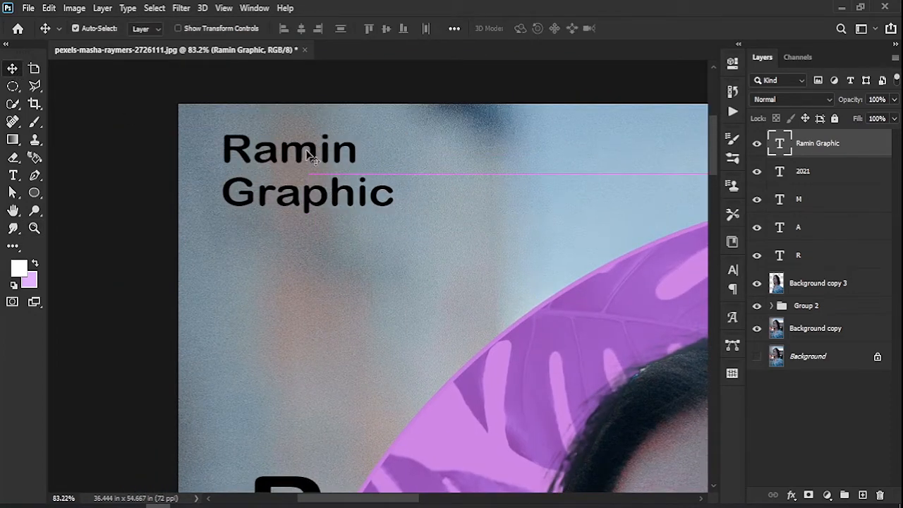
# - Set the Ramin Graphic text to a font size of 80.01 pt with 82 pt leading
pyautogui.click(732, 271)
pyautogui.moveTo(586, 309); pyautogui.dragTo(581, 308)
pyautogui.moveTo(660, 306); pyautogui.dragTo(668, 306)
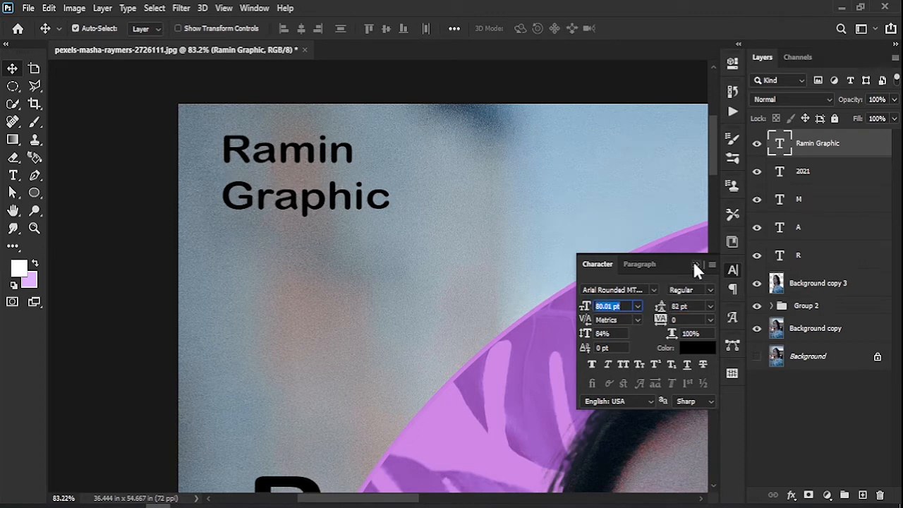
# - Enlarge only the word "Ramin" so it is bigger than "Graphic", and shift the text block slightly down from the poster's top edge
pyautogui.click(13, 175)
pyautogui.click(349, 158)
pyautogui.moveTo(359, 173); pyautogui.dragTo(222, 151)
pyautogui.moveTo(585, 307); pyautogui.dragTo(614, 308)
pyautogui.click(629, 29)
pyautogui.click(13, 69)
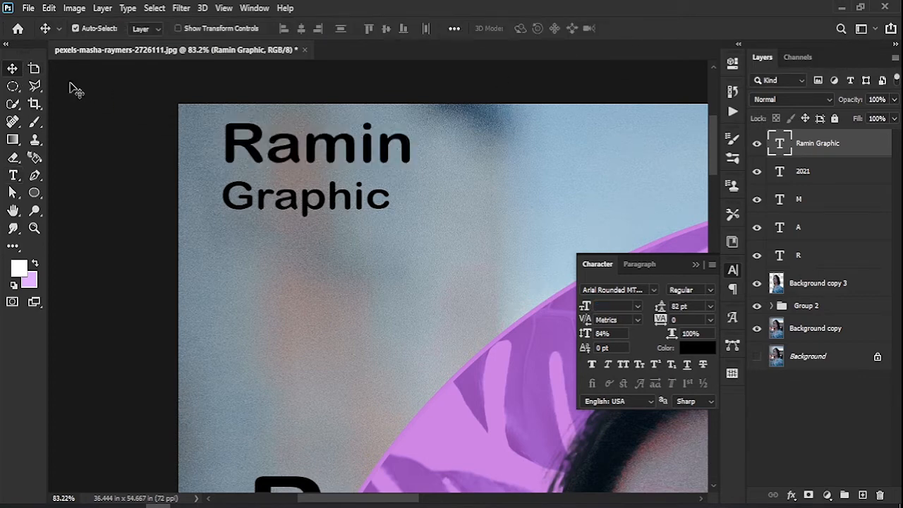
pyautogui.moveTo(337, 139); pyautogui.dragTo(333, 150)
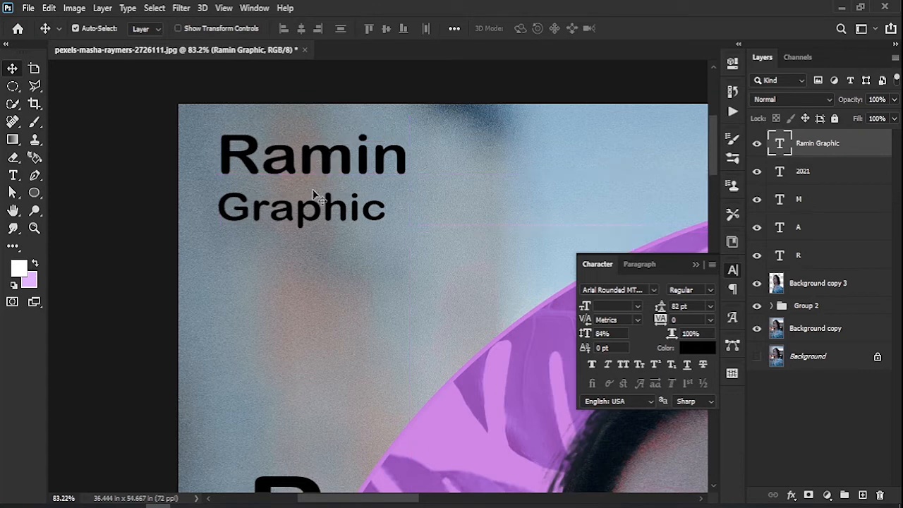
# - Set the font size of only the word "Graphic" to 86.01 pt
pyautogui.click(13, 175)
pyautogui.moveTo(381, 208); pyautogui.dragTo(216, 212)
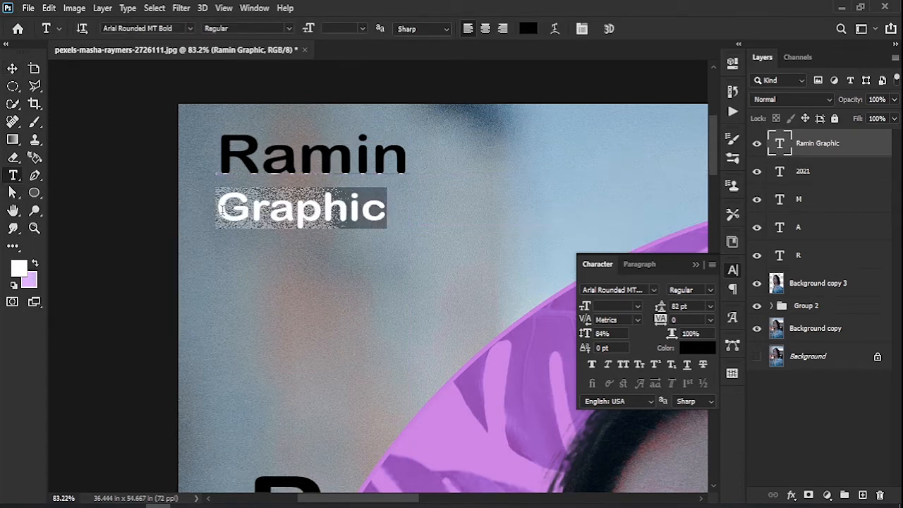
pyautogui.moveTo(585, 307); pyautogui.dragTo(589, 308)
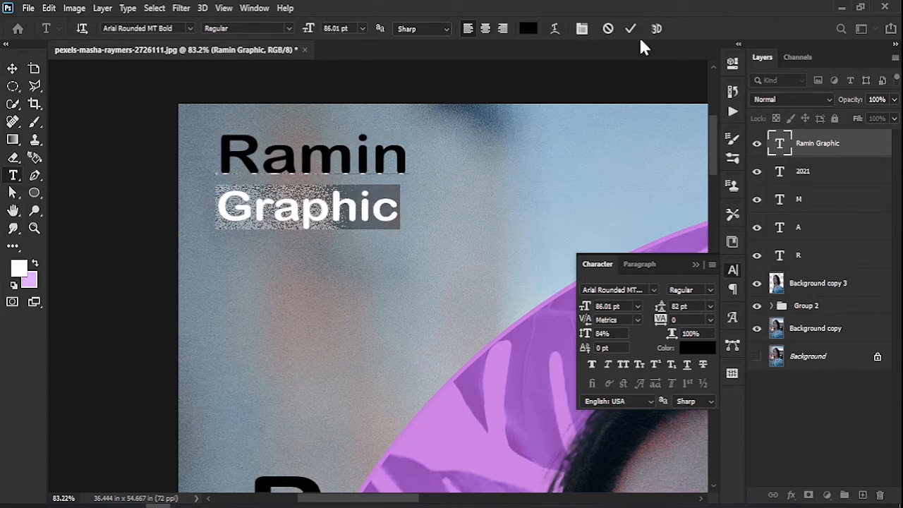
pyautogui.click(630, 29)
pyautogui.click(12, 71)
pyautogui.hotkey('ctrl', '0')
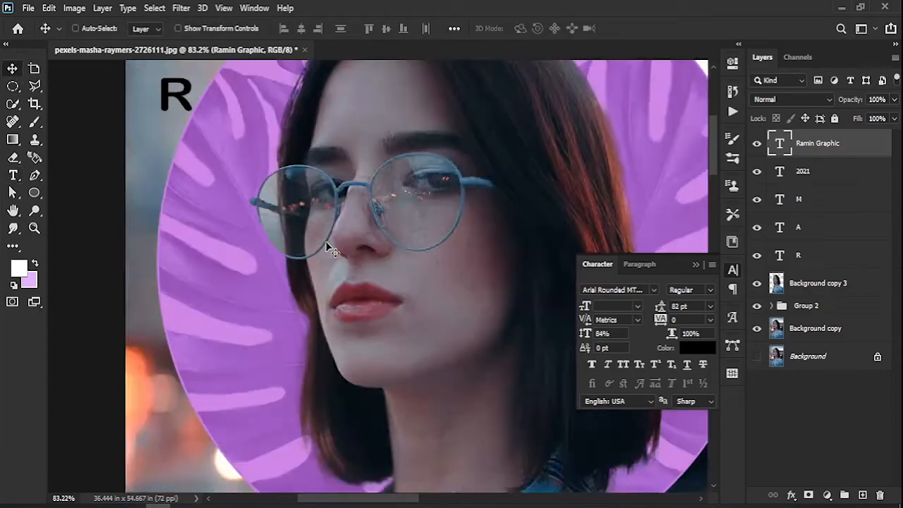
pyautogui.click(102, 390)
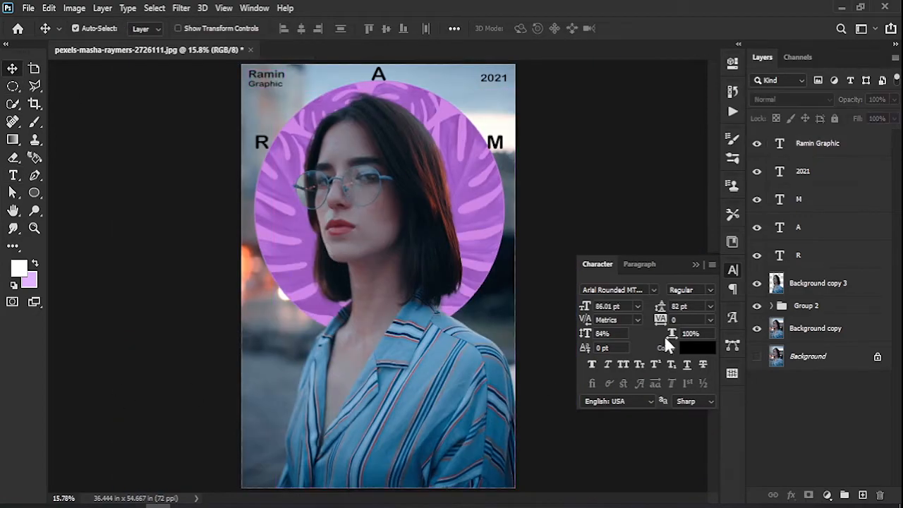
pyautogui.click(697, 265)
# - Group the five text layers from R to Ramin Graphic and reduce the group's opacity to 68%
pyautogui.click(839, 260)
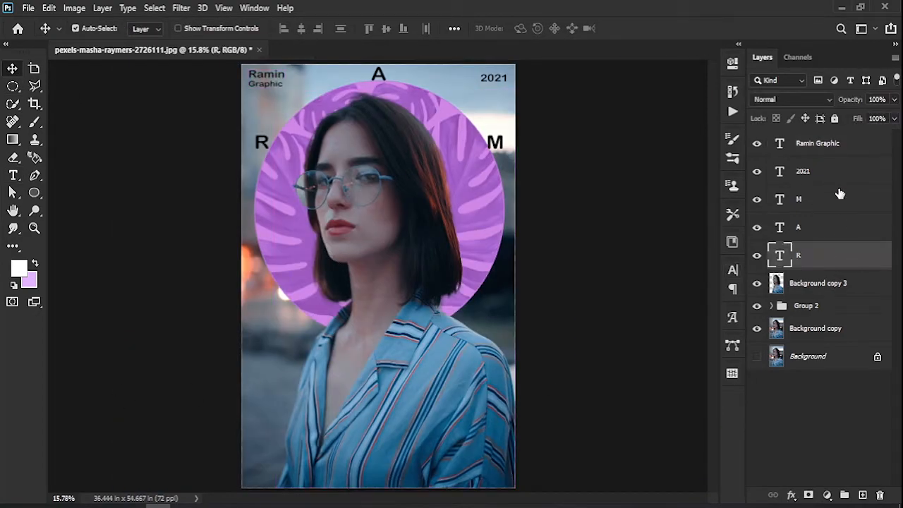
pyautogui.keyDown('shift'); pyautogui.click(852, 144); pyautogui.keyUp('shift')
pyautogui.hotkey('ctrl', 'g')
pyautogui.moveTo(849, 100); pyautogui.dragTo(828, 101)
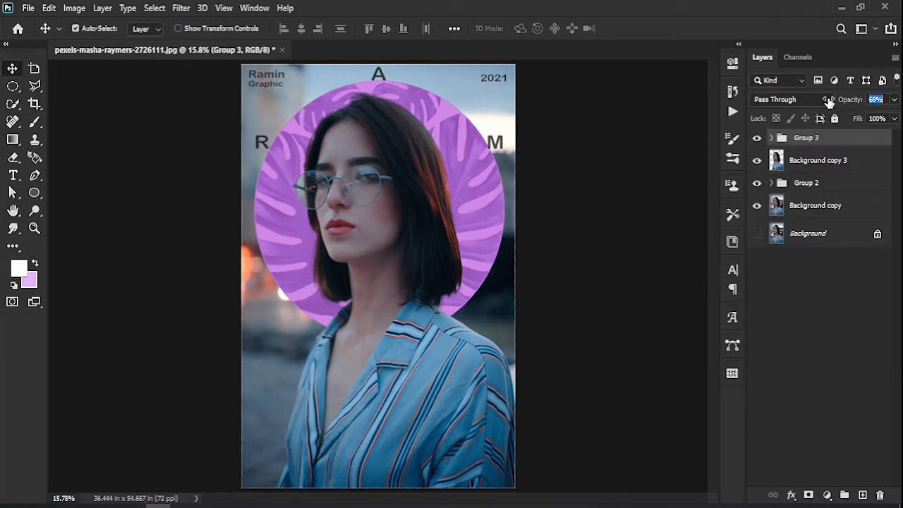
# - Group the M, A and R letter layers into a subgroup inside Group 3
pyautogui.click(771, 138)
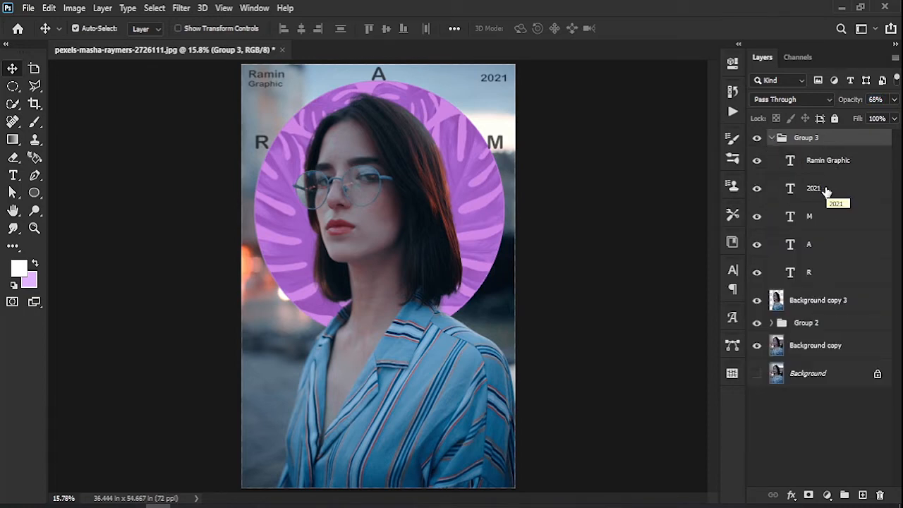
pyautogui.click(827, 217)
pyautogui.keyDown('shift'); pyautogui.click(835, 275); pyautogui.keyUp('shift')
pyautogui.hotkey('ctrl', 'g')
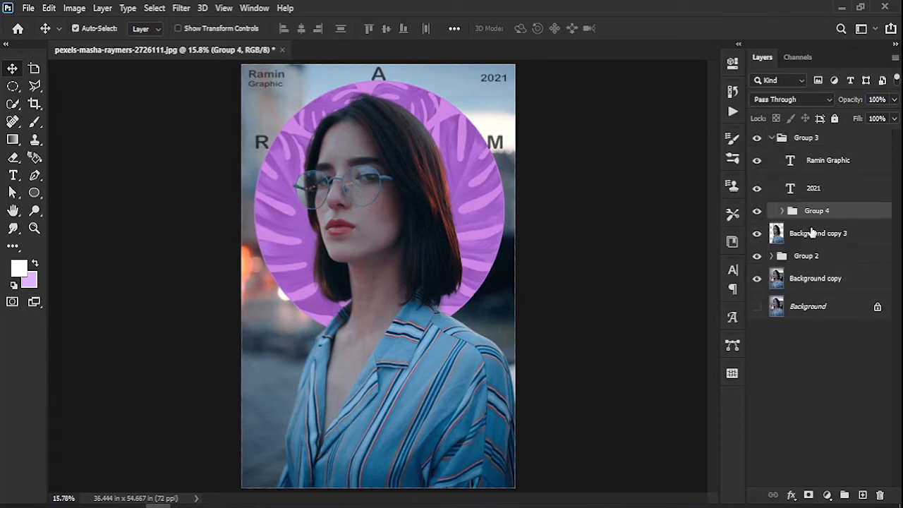
pyautogui.click(779, 211)
pyautogui.click(779, 211)
pyautogui.click(771, 139)
pyautogui.click(771, 139)
# - Add the placeholder text "Lorem Ipsum" at 85 pt and place it near the middle of the poster's bottom edge
pyautogui.click(804, 160)
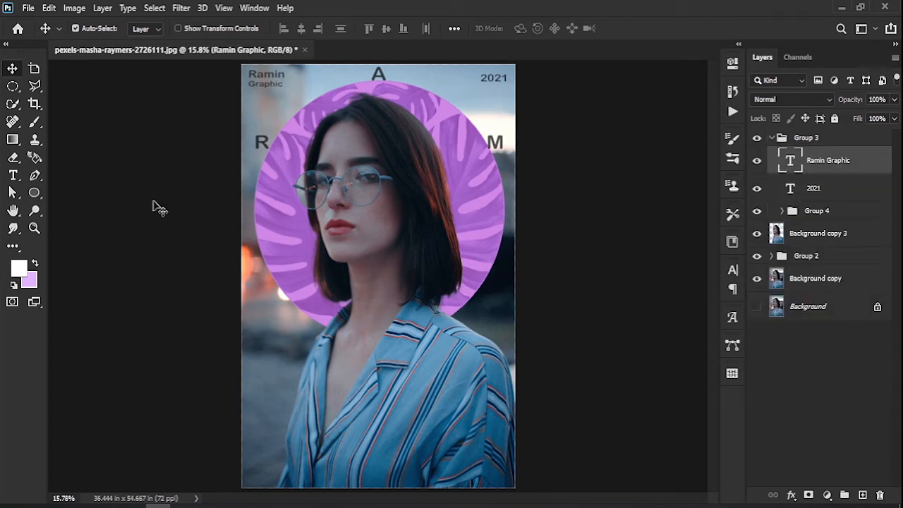
pyautogui.click(13, 175)
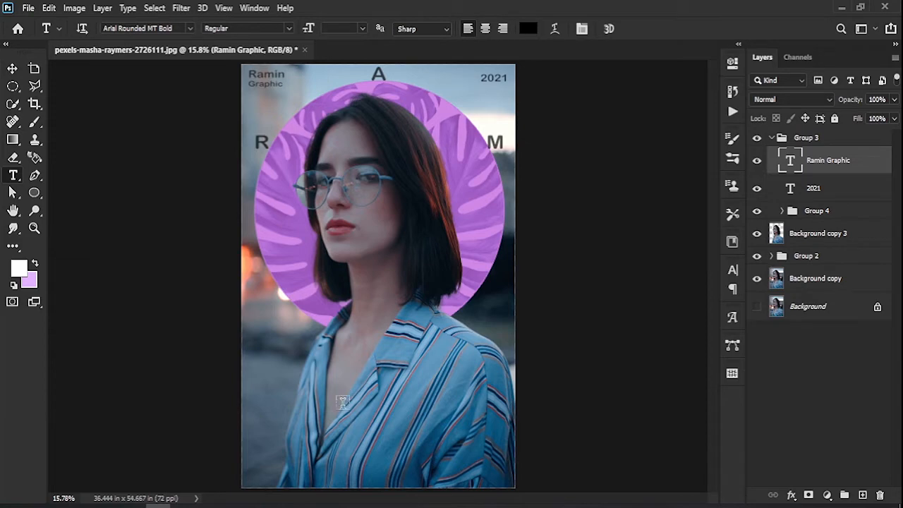
pyautogui.click(348, 483)
pyautogui.moveTo(312, 28); pyautogui.dragTo(422, 74)
pyautogui.click(632, 28)
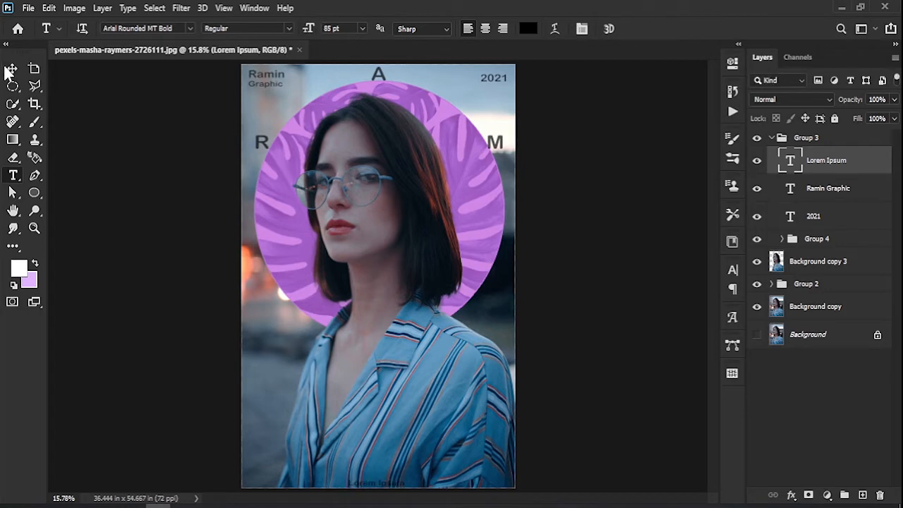
pyautogui.click(12, 69)
pyautogui.moveTo(397, 484); pyautogui.dragTo(406, 470)
# - Move the Lorem Ipsum layer out of Group 3 to the top of the layer stack and collapse the group
pyautogui.moveTo(857, 168); pyautogui.dragTo(850, 132)
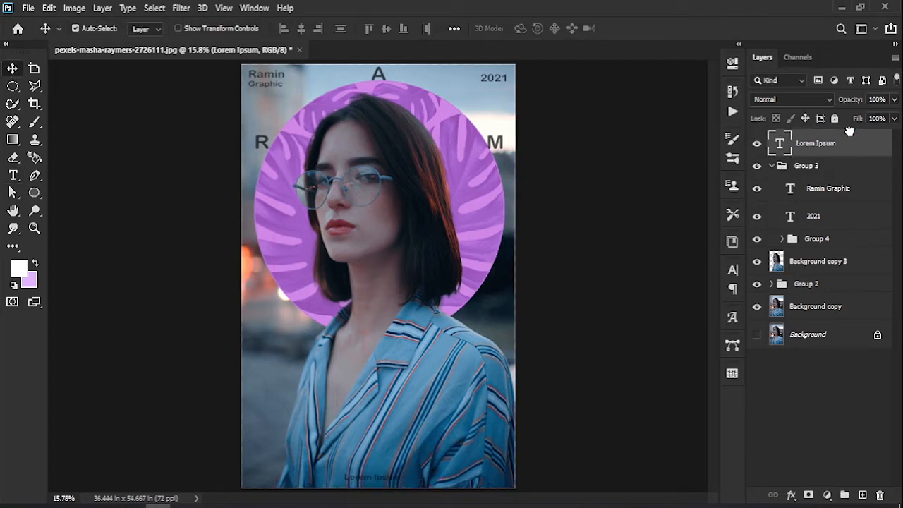
pyautogui.click(772, 165)
pyautogui.click(663, 342)
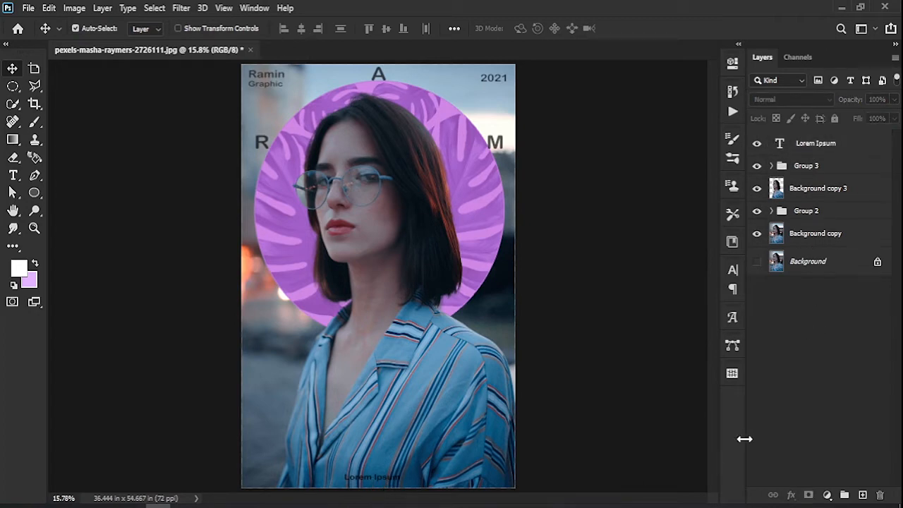
# - Add a linear Gradient fill layer directly above Group 3
pyautogui.click(835, 167)
pyautogui.click(828, 494)
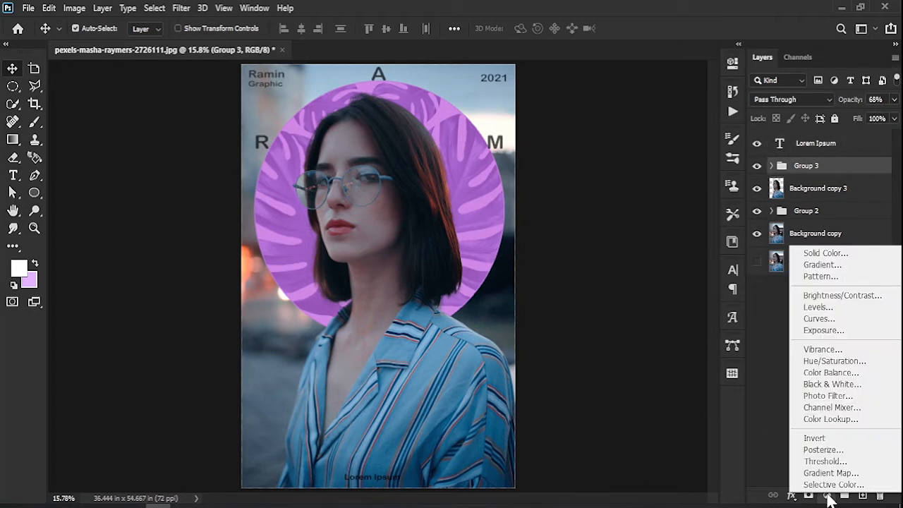
pyautogui.click(847, 263)
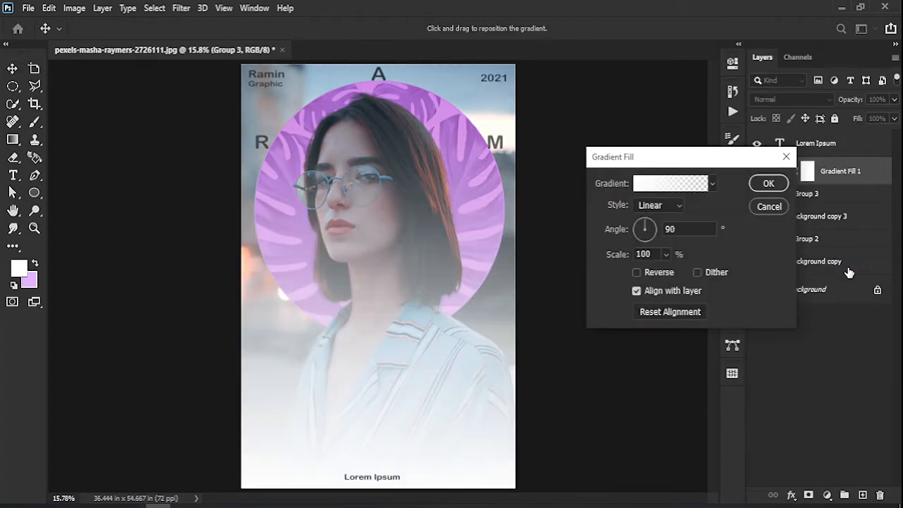
# - Change the gradient's opaque color stop at location 0% to purple #9666d2
pyautogui.click(660, 185)
pyautogui.click(549, 321)
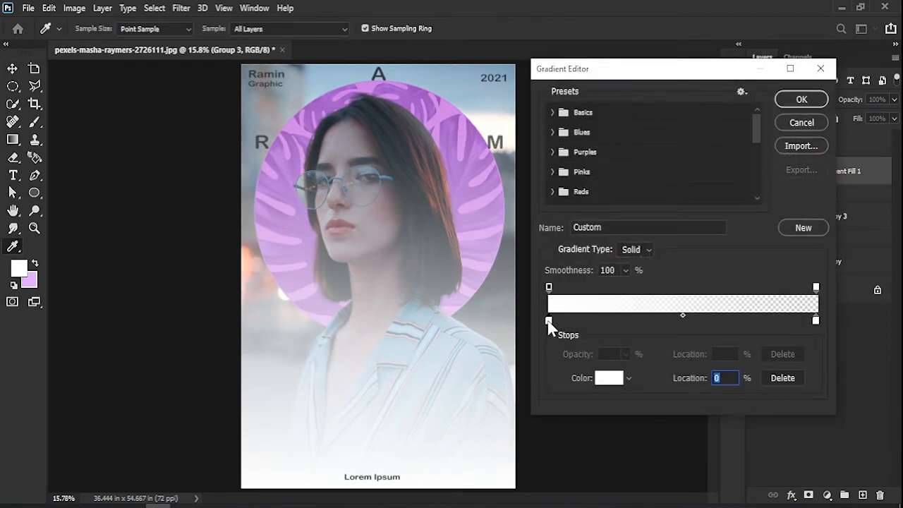
pyautogui.click(599, 378)
pyautogui.moveTo(390, 131); pyautogui.dragTo(409, 136)
pyautogui.moveTo(439, 199); pyautogui.dragTo(438, 195)
pyautogui.moveTo(336, 179); pyautogui.dragTo(341, 181)
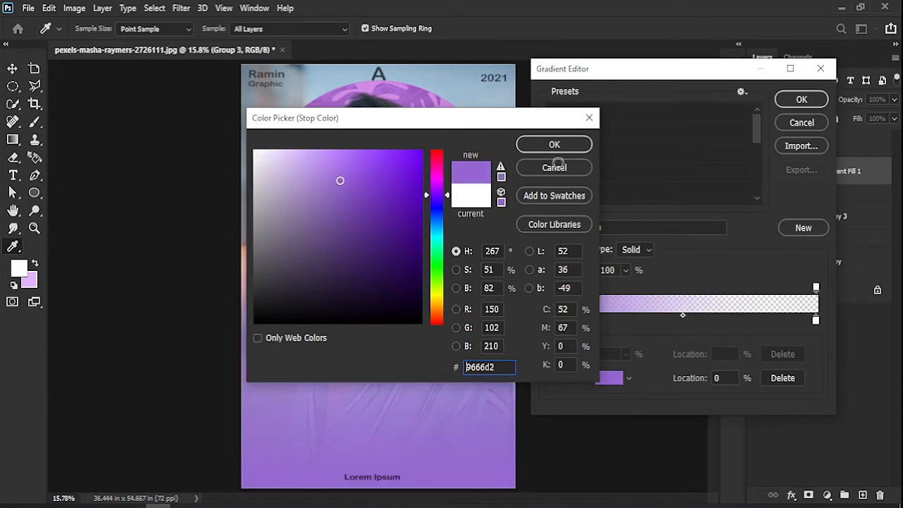
pyautogui.click(554, 143)
pyautogui.click(802, 100)
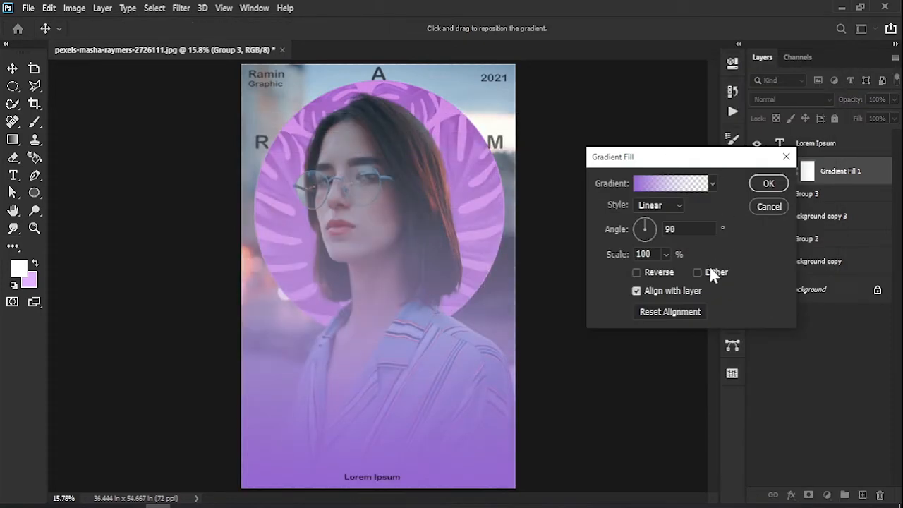
# - Enable Dither for the gradient fill and shift the gradient down toward the poster's lower part
pyautogui.moveTo(413, 221); pyautogui.dragTo(411, 346)
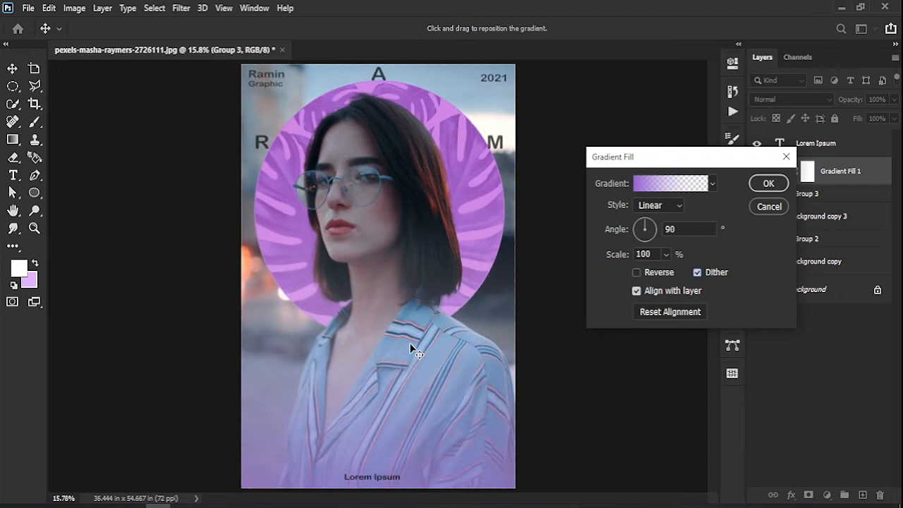
pyautogui.click(769, 185)
# - Copy the hex color c05ddc from the Color Fill 1 layer in Group 2
pyautogui.click(769, 241)
pyautogui.click(771, 239)
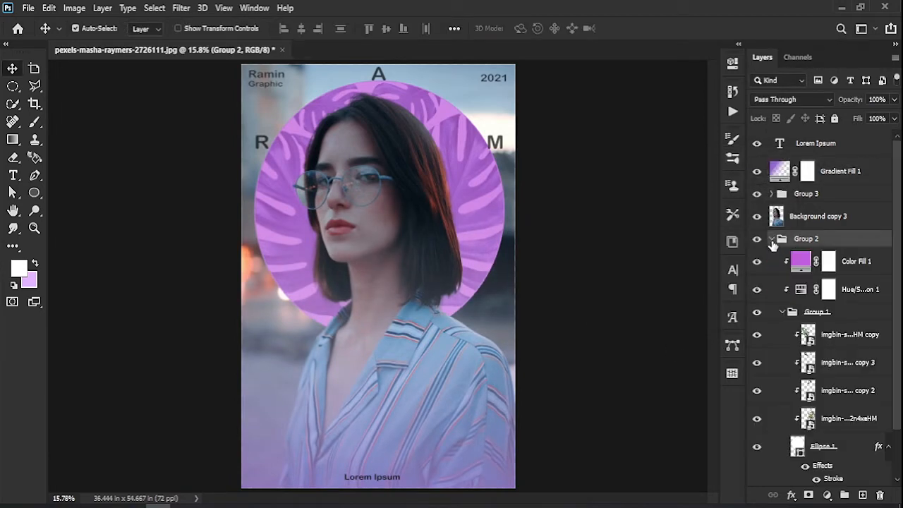
pyautogui.doubleClick(799, 262)
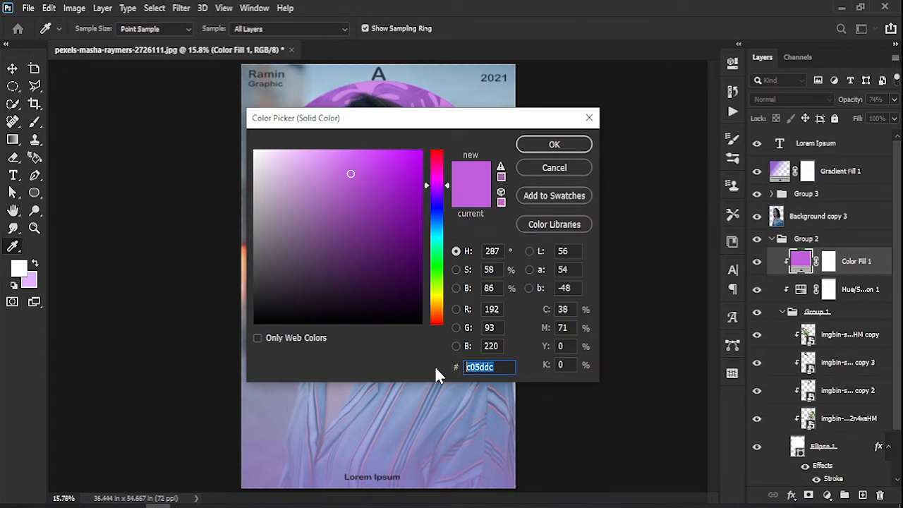
pyautogui.press('Return')
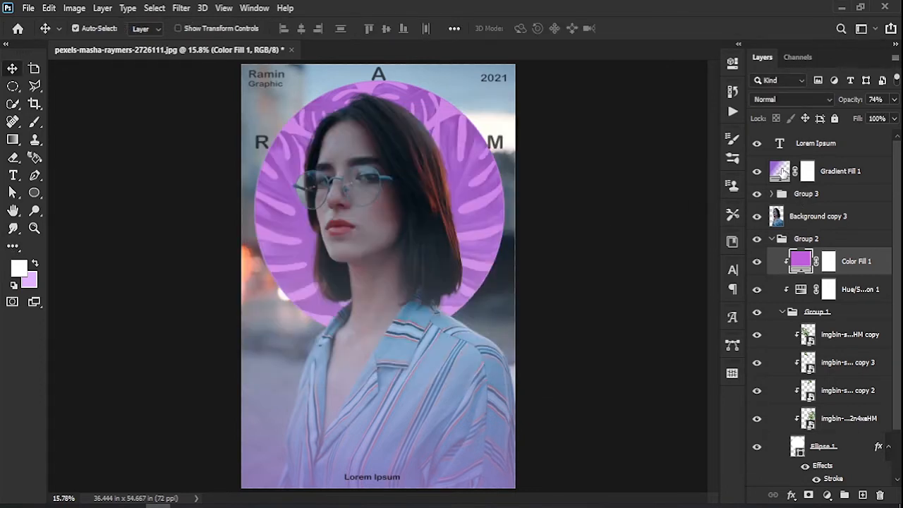
# - Recolor the starting stop of Gradient Fill 1 to the circle's purple, #c05ddc
pyautogui.doubleClick(782, 172)
pyautogui.click(687, 185)
pyautogui.click(550, 322)
pyautogui.click(600, 374)
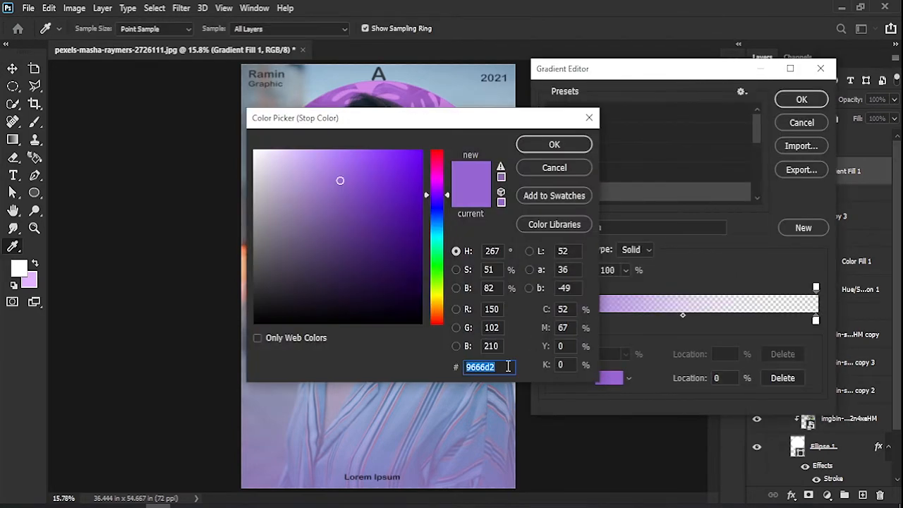
pyautogui.write('c05edc')
pyautogui.click(554, 144)
pyautogui.click(801, 100)
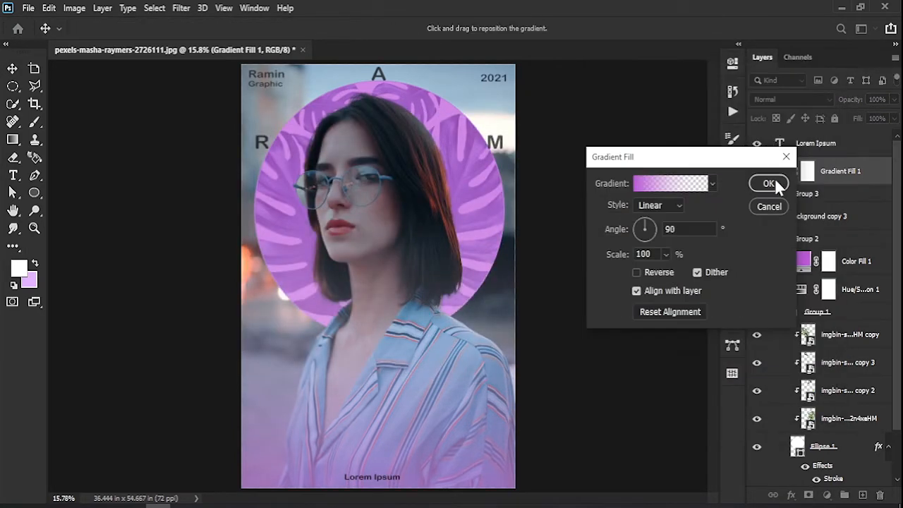
pyautogui.click(778, 183)
# - Collapse Group 1 and Group 2 in the layer stack and leave no layer selected
pyautogui.click(779, 316)
pyautogui.click(781, 312)
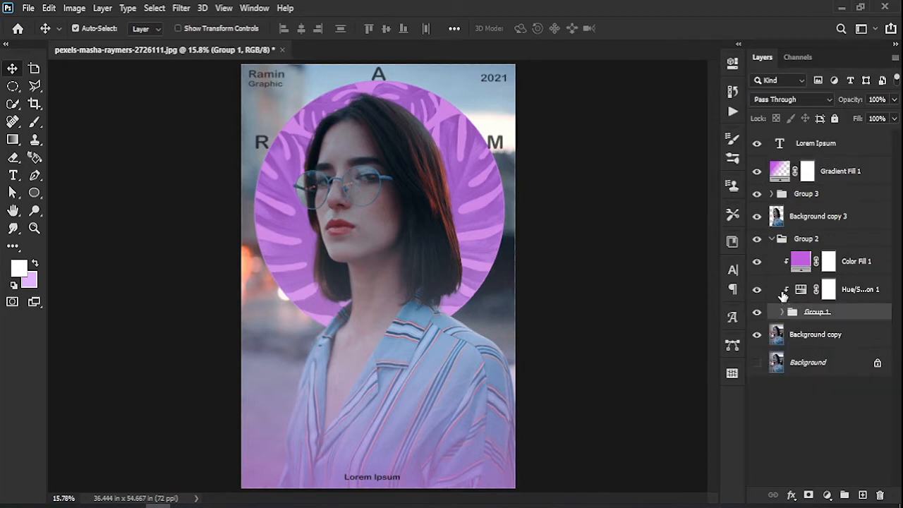
pyautogui.click(775, 241)
pyautogui.click(799, 346)
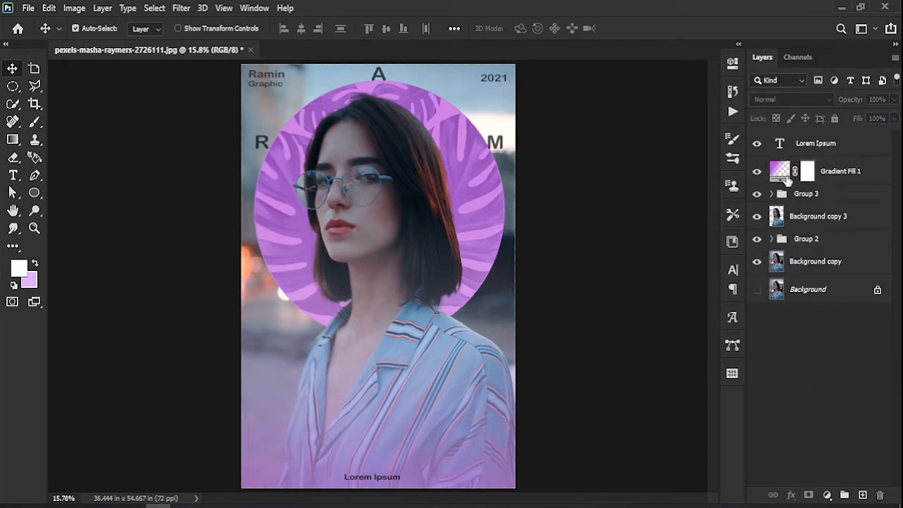
pyautogui.click(828, 176)
pyautogui.click(806, 356)
# - Lower the opacity of the Lorem Ipsum text layer so it looks slightly softer
pyautogui.press('z')
pyautogui.moveTo(372, 477); pyautogui.dragTo(383, 363)
pyautogui.click(13, 68)
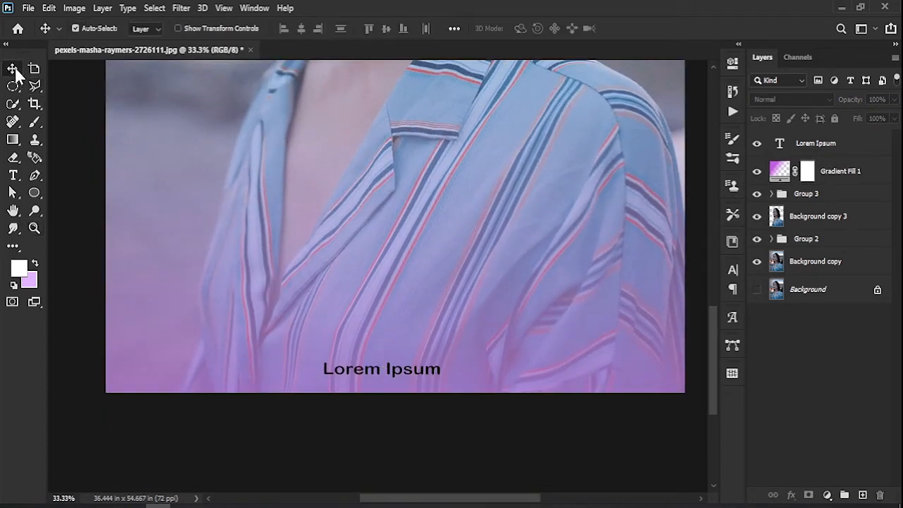
pyautogui.click(852, 144)
pyautogui.moveTo(837, 98); pyautogui.dragTo(831, 97)
pyautogui.click(506, 240)
pyautogui.press('z')
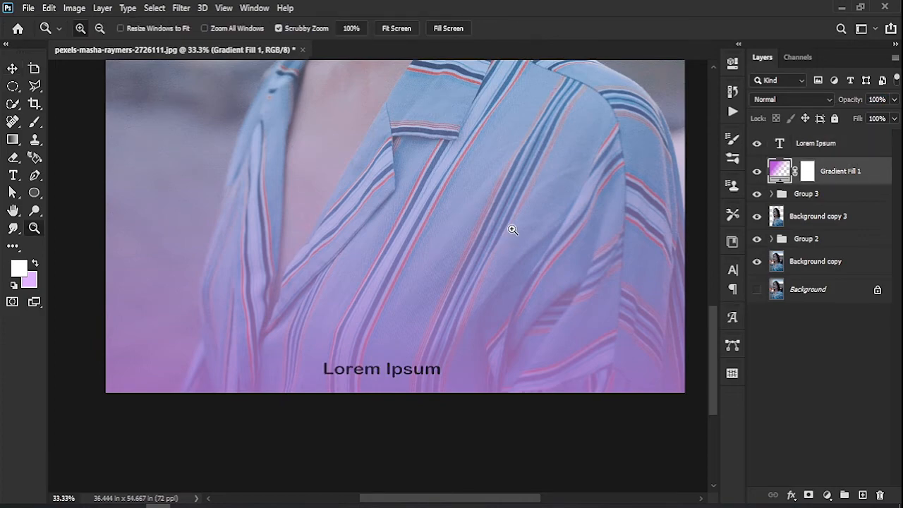
pyautogui.moveTo(508, 227); pyautogui.dragTo(472, 235)
pyautogui.moveTo(493, 149); pyautogui.dragTo(474, 229)
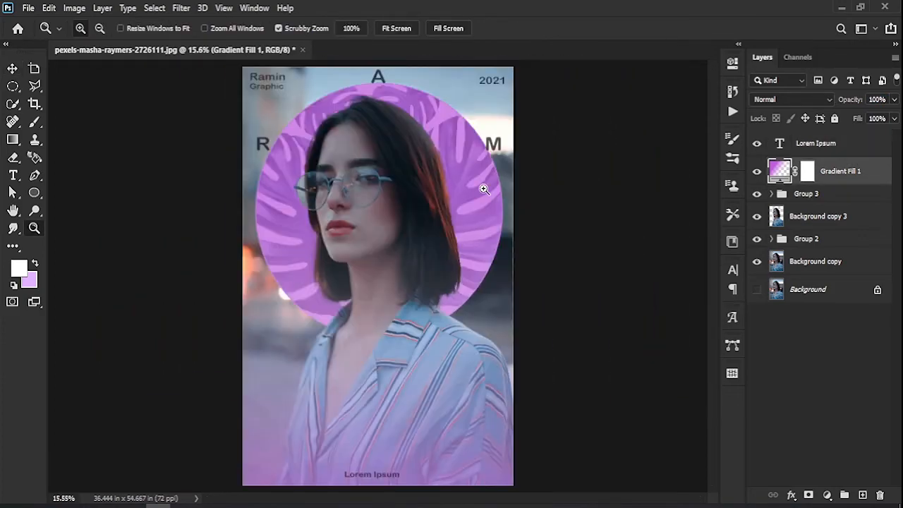
pyautogui.moveTo(337, 173); pyautogui.dragTo(404, 236)
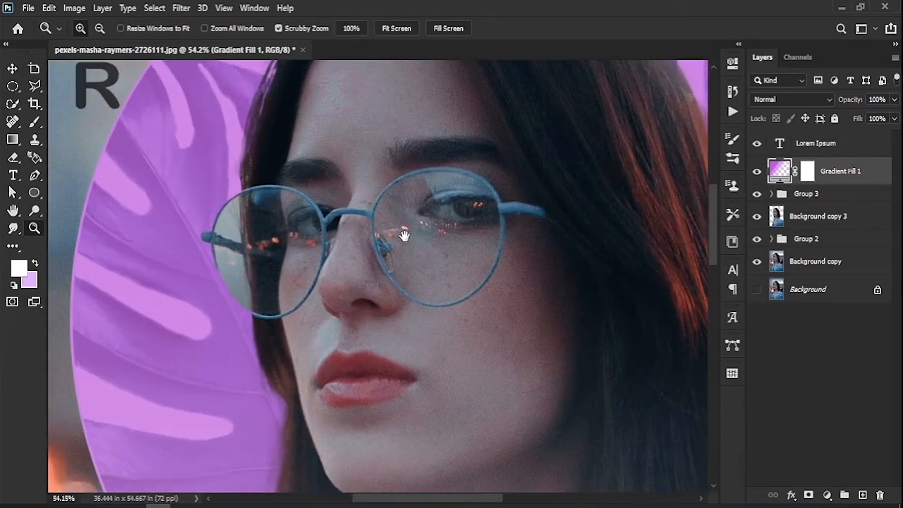
# - Stamp all visible layers into a new merged layer at the top of the stack and hide the original layers beneath it
pyautogui.click(11, 69)
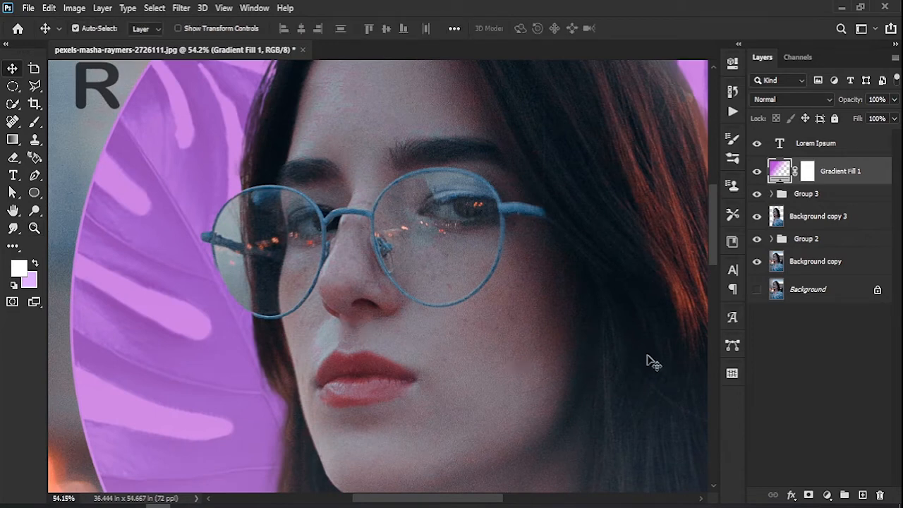
pyautogui.click(776, 321)
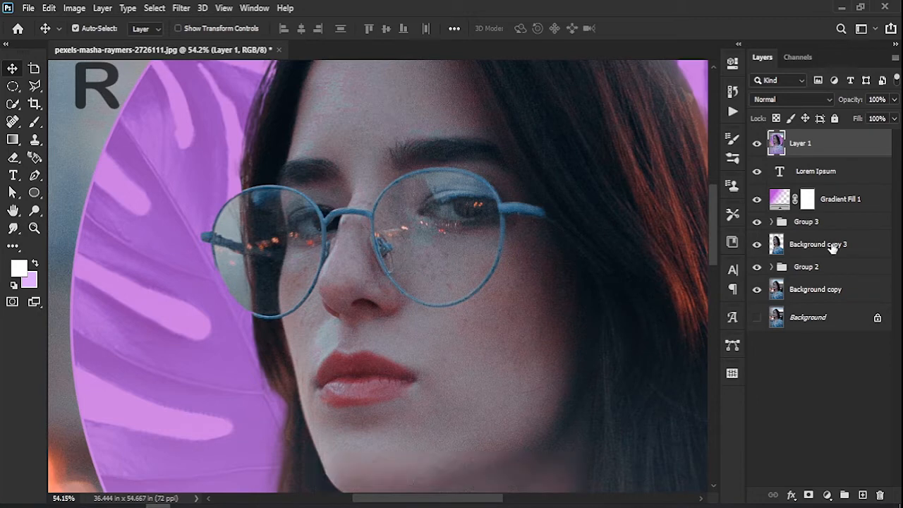
pyautogui.click(858, 173)
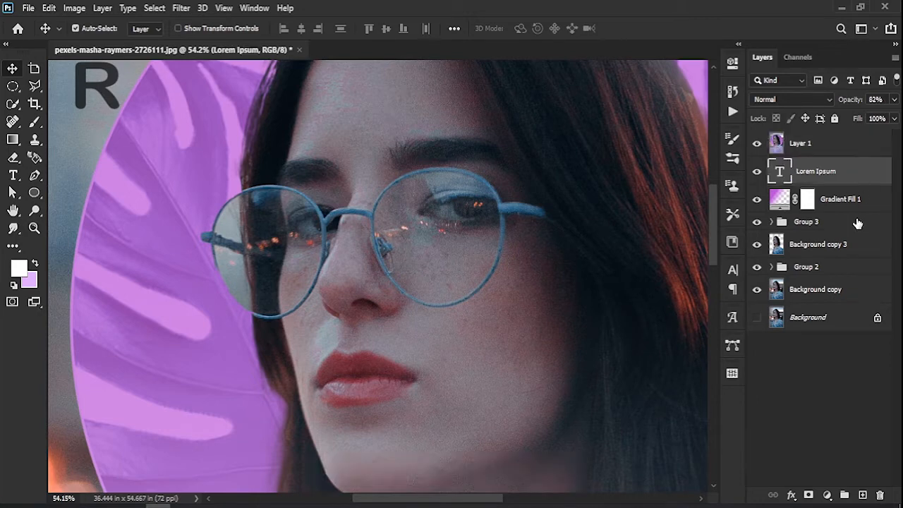
pyautogui.keyDown('shift'); pyautogui.click(840, 292); pyautogui.keyUp('shift')
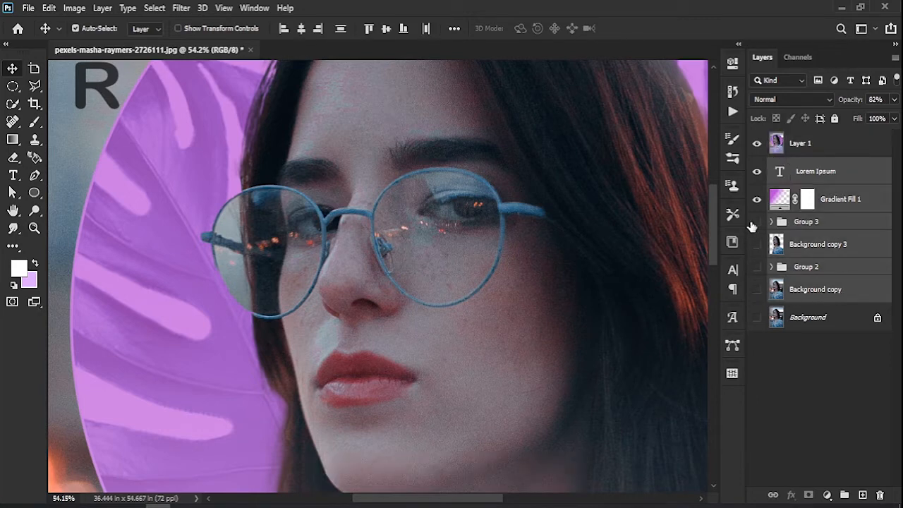
pyautogui.click(817, 146)
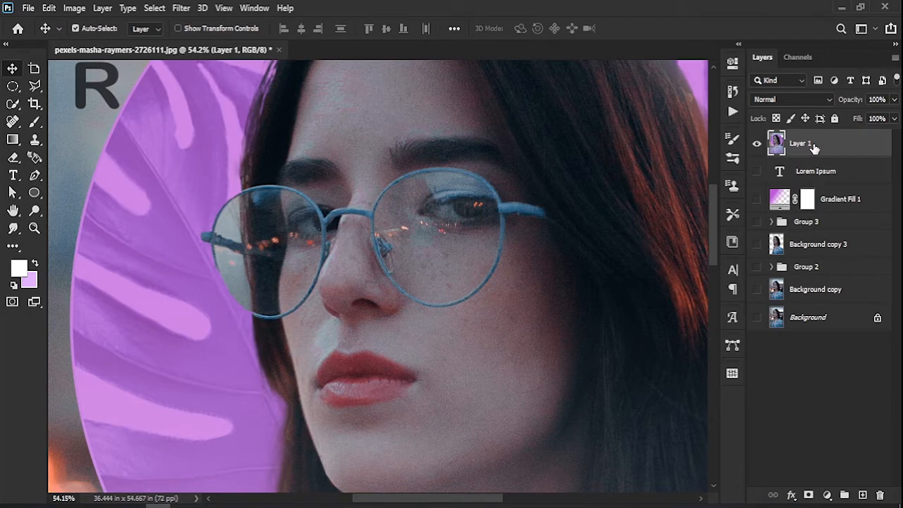
# - Delete every layer between Layer 1 and Background, from Lorem Ipsum down to Background copy
pyautogui.click(836, 171)
pyautogui.keyDown('shift'); pyautogui.click(831, 287); pyautogui.keyUp('shift')
pyautogui.press('Delete')
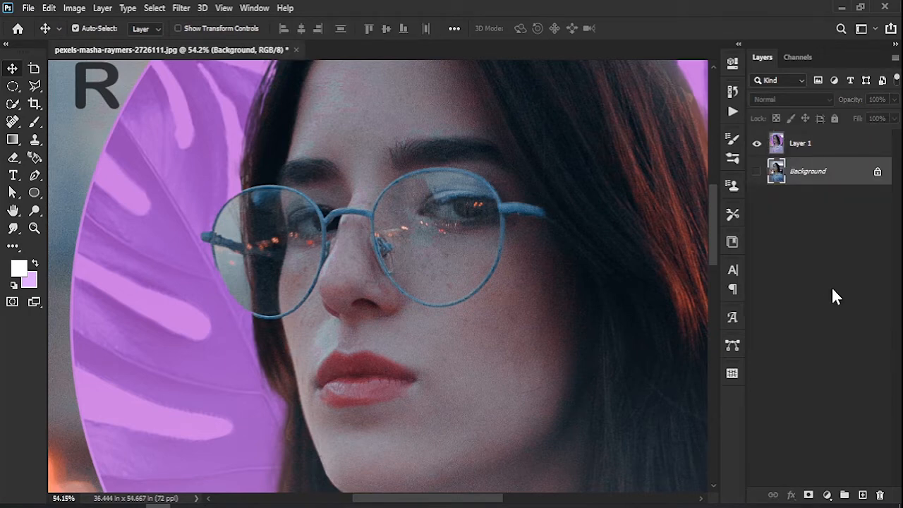
pyautogui.click(797, 207)
# - Try selecting the left lens of the glasses on Layer 1 with the Quick Selection tool, then deselect
pyautogui.click(13, 104)
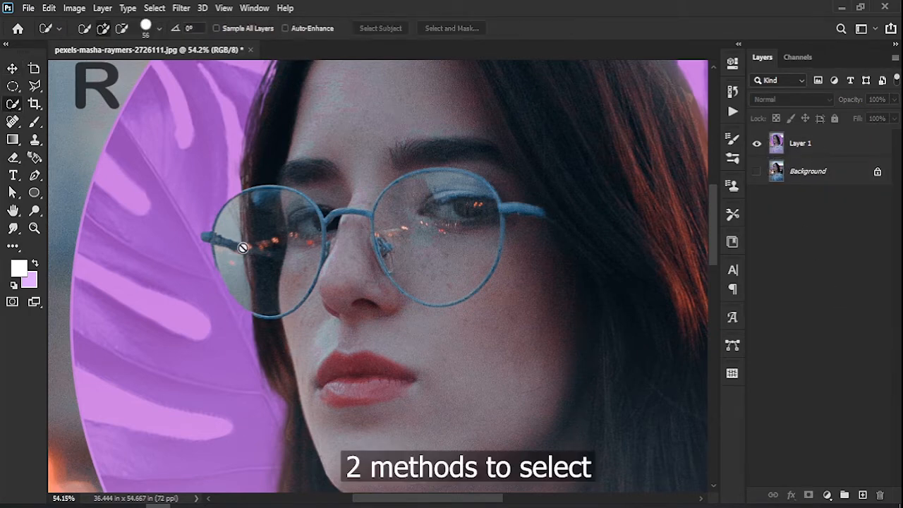
pyautogui.click(845, 150)
pyautogui.moveTo(276, 198); pyautogui.dragTo(273, 232)
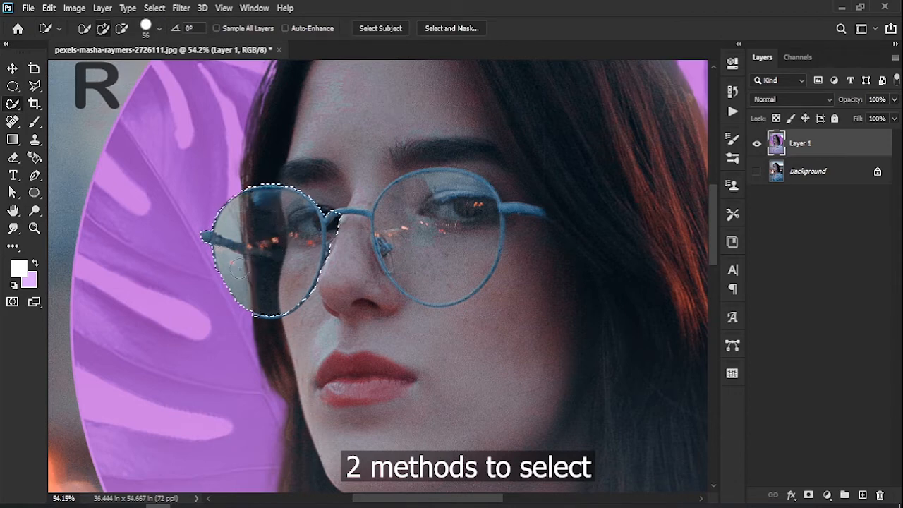
pyautogui.moveTo(338, 213); pyautogui.dragTo(330, 247)
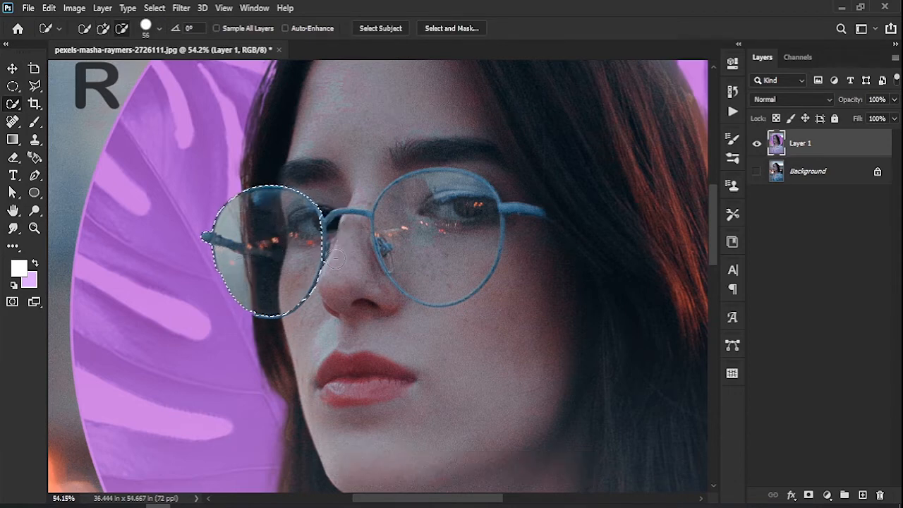
pyautogui.moveTo(416, 232); pyautogui.dragTo(427, 212)
pyautogui.hotkey('ctrl', 'd')
# - Trace a closed curved Pen path along the frame of the glasses' left lens, next to the leaf
pyautogui.press('z')
pyautogui.moveTo(231, 237); pyautogui.dragTo(292, 267)
pyautogui.moveTo(393, 122); pyautogui.dragTo(396, 122)
pyautogui.keyDown('alt'); pyautogui.click(396, 122); pyautogui.keyUp('alt')
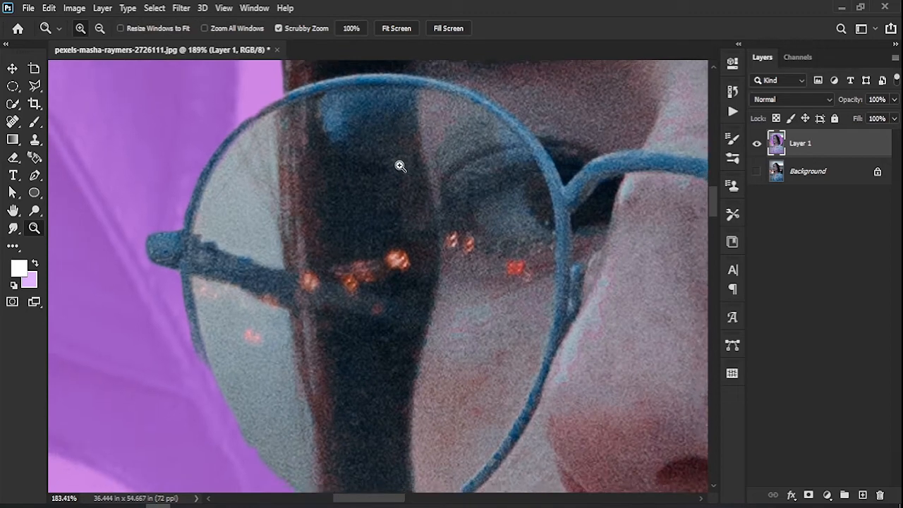
pyautogui.click(35, 175)
pyautogui.click(375, 107)
pyautogui.moveTo(256, 185); pyautogui.dragTo(230, 261)
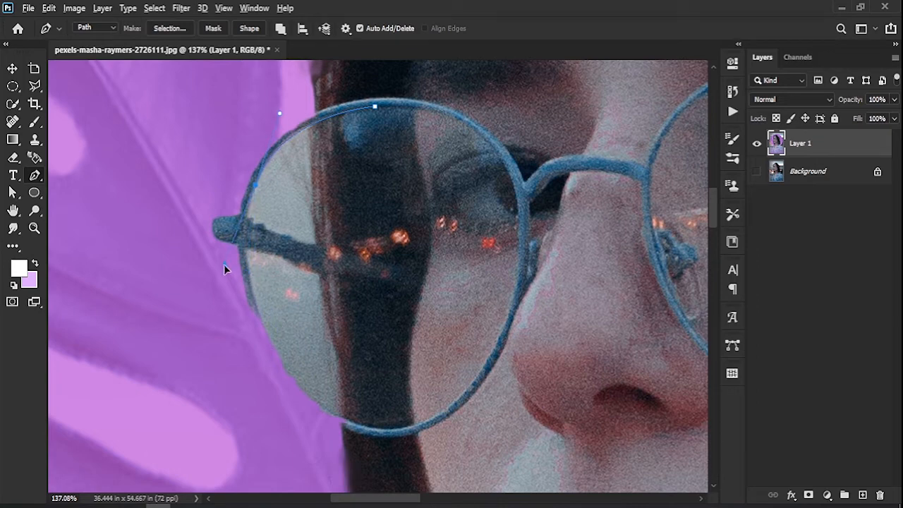
pyautogui.click(271, 340)
pyautogui.moveTo(362, 428); pyautogui.dragTo(408, 432)
pyautogui.moveTo(498, 346); pyautogui.dragTo(524, 266)
pyautogui.click(520, 209)
pyautogui.moveTo(450, 116); pyautogui.dragTo(388, 98)
pyautogui.click(376, 106)
# - Convert the left lens path to a selection with a feather radius of 0 and fill it with a white Solid Color layer
pyautogui.rightClick(376, 107)
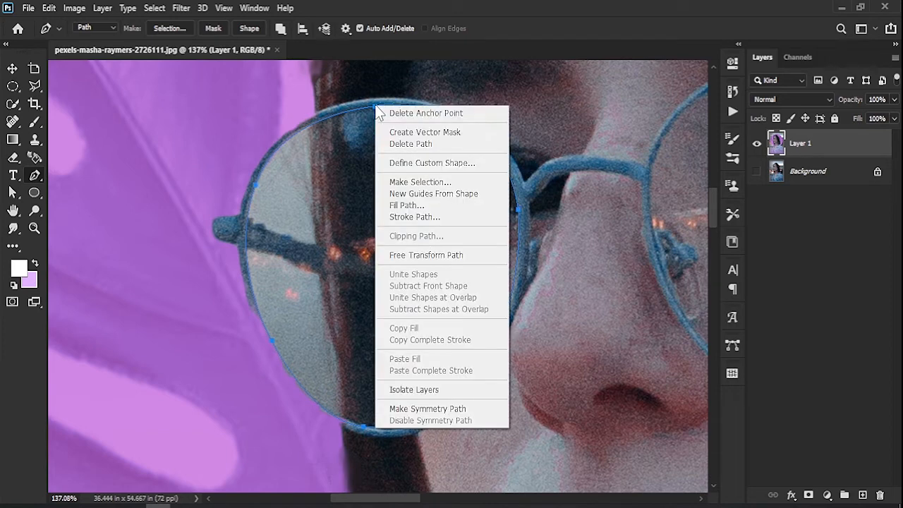
pyautogui.click(424, 180)
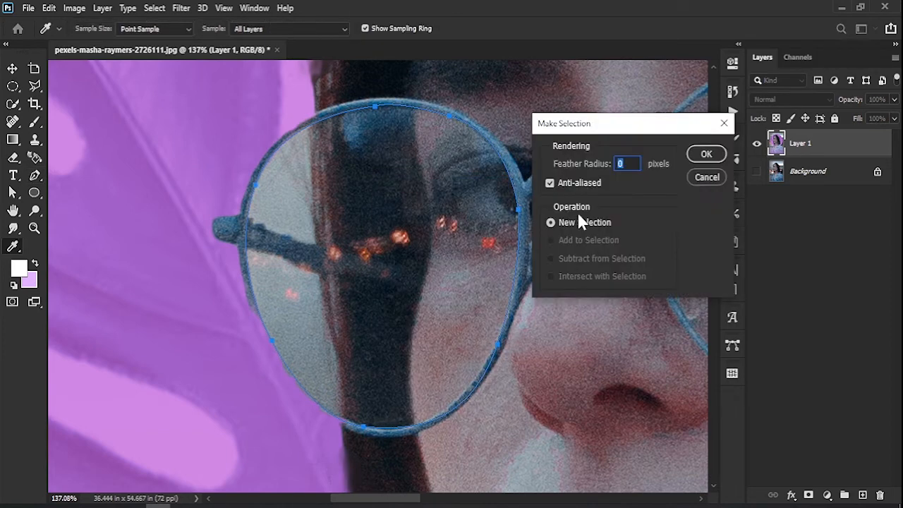
pyautogui.click(706, 155)
pyautogui.click(862, 496)
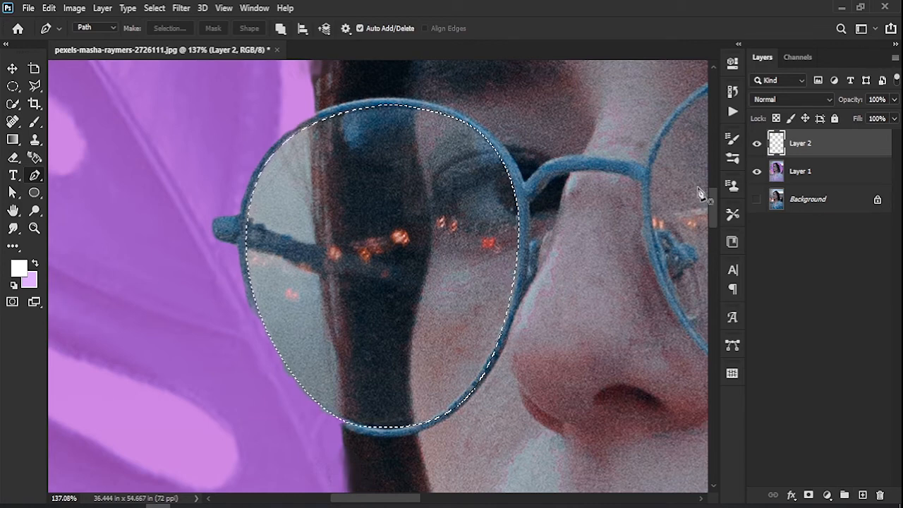
pyautogui.click(828, 495)
pyautogui.click(826, 256)
pyautogui.click(549, 146)
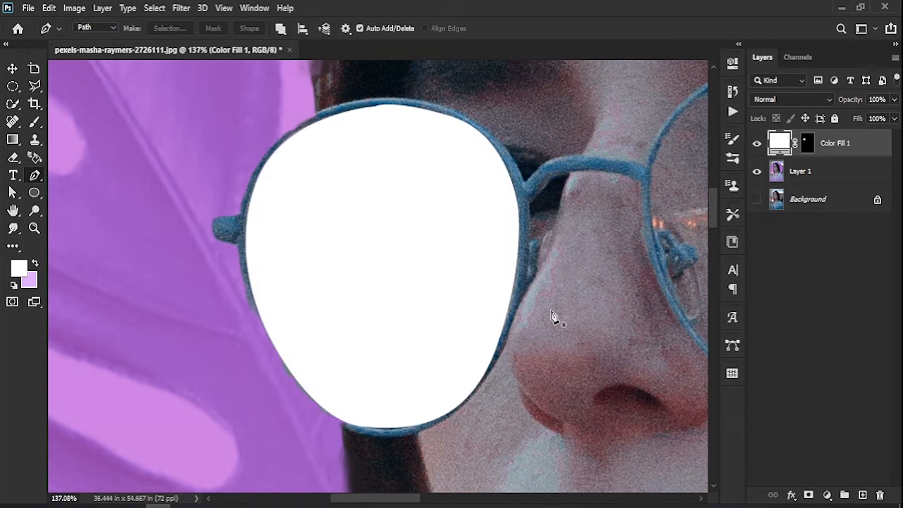
# - Trace a closed curved Pen path along the frame of the glasses' right lens and refine its curve to follow the rim
pyautogui.moveTo(589, 250); pyautogui.dragTo(330, 251)
pyautogui.moveTo(454, 259); pyautogui.dragTo(338, 302)
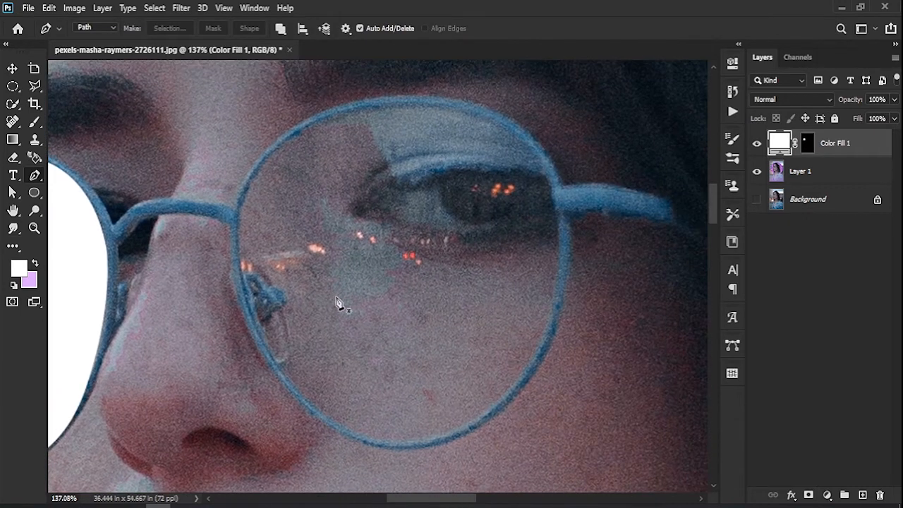
pyautogui.click(369, 109)
pyautogui.moveTo(513, 133); pyautogui.dragTo(556, 170)
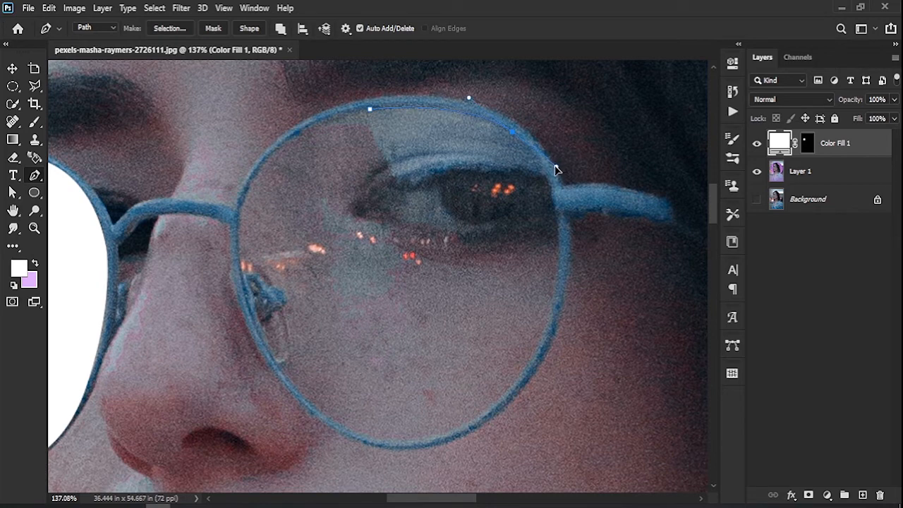
pyautogui.moveTo(555, 308); pyautogui.dragTo(538, 388)
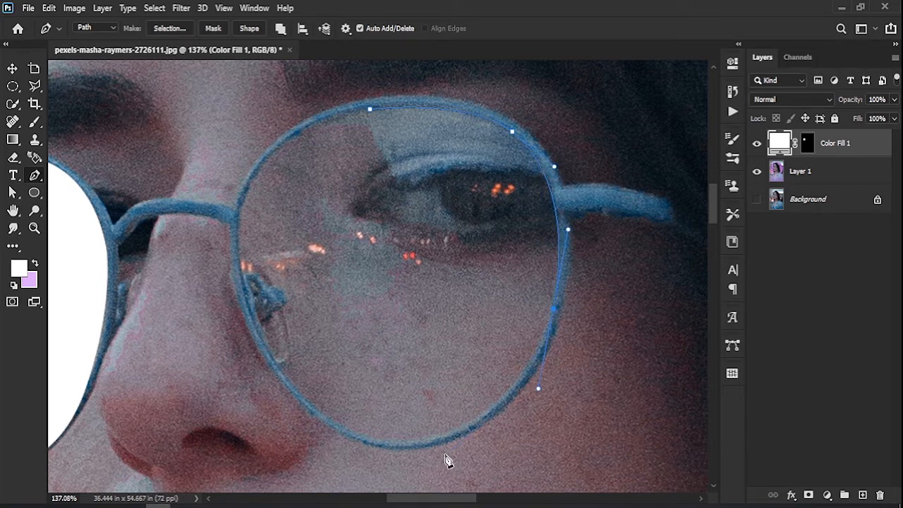
pyautogui.moveTo(428, 439); pyautogui.dragTo(394, 446)
pyautogui.moveTo(290, 385); pyautogui.dragTo(218, 302)
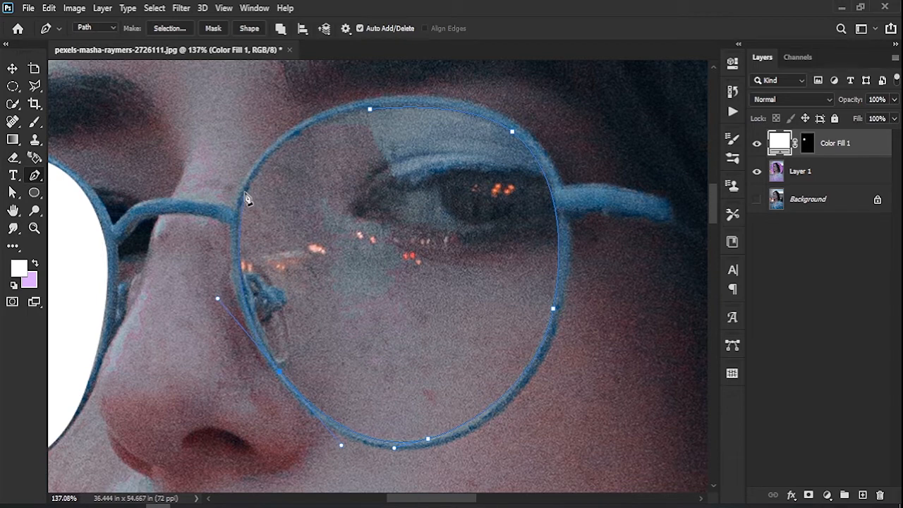
pyautogui.moveTo(283, 148); pyautogui.dragTo(334, 136)
pyautogui.click(370, 111)
pyautogui.moveTo(284, 156); pyautogui.dragTo(235, 158)
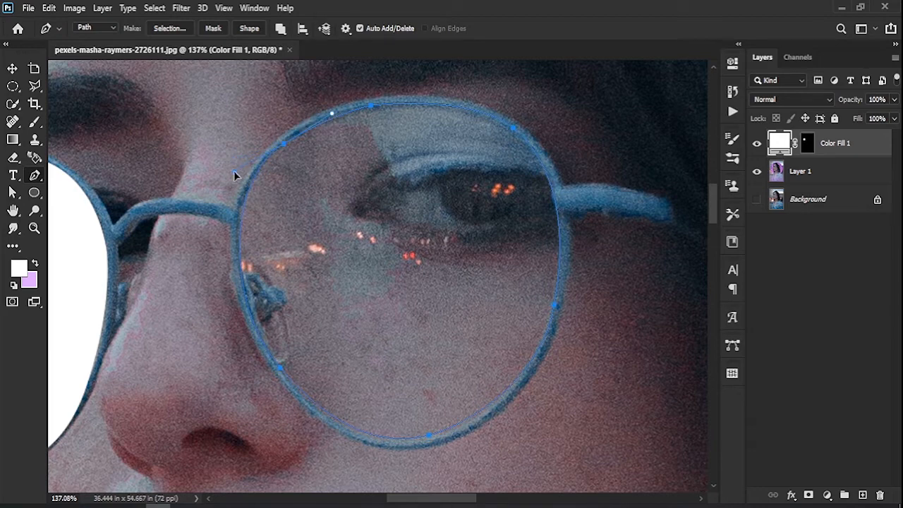
# - Convert the right lens path to a selection and fill it with a second Solid Color layer in white, #ffffff
pyautogui.rightClick(295, 135)
pyautogui.click(339, 211)
pyautogui.click(705, 154)
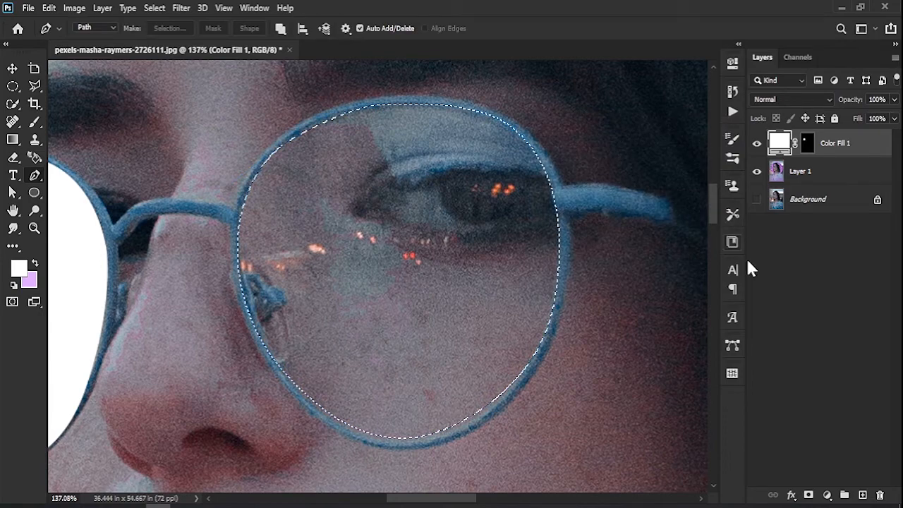
pyautogui.click(861, 495)
pyautogui.click(827, 495)
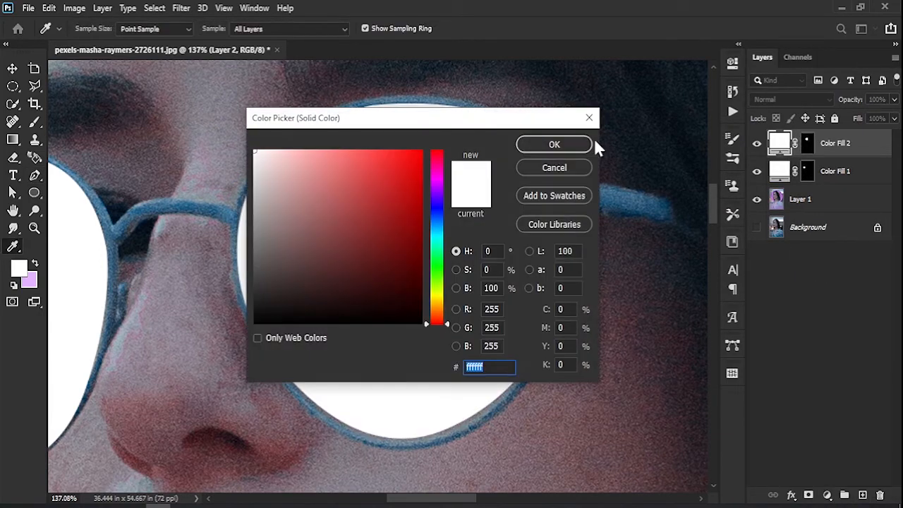
pyautogui.click(574, 145)
# - Draw a rectangle shape about 467 x 257 px over the upper part of the white right lens
pyautogui.press('v')
pyautogui.press('z')
pyautogui.moveTo(233, 203); pyautogui.dragTo(261, 228)
pyautogui.click(34, 193)
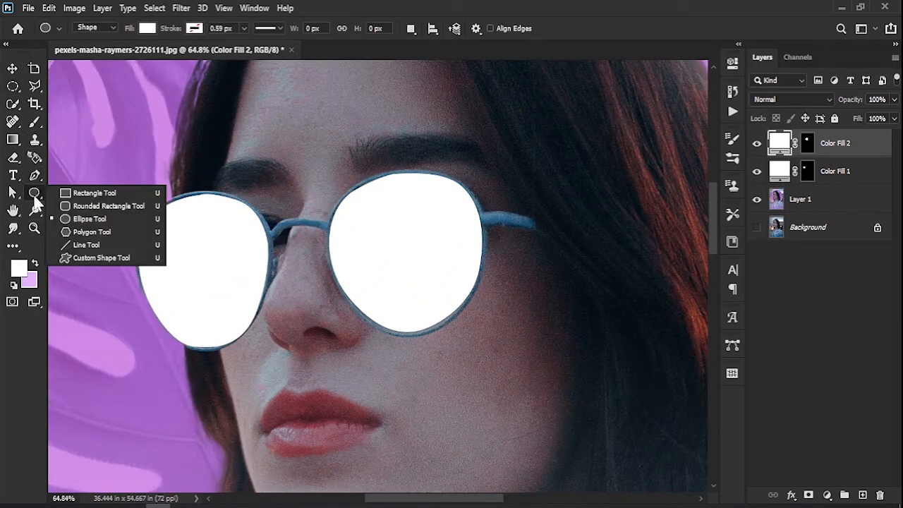
pyautogui.click(94, 194)
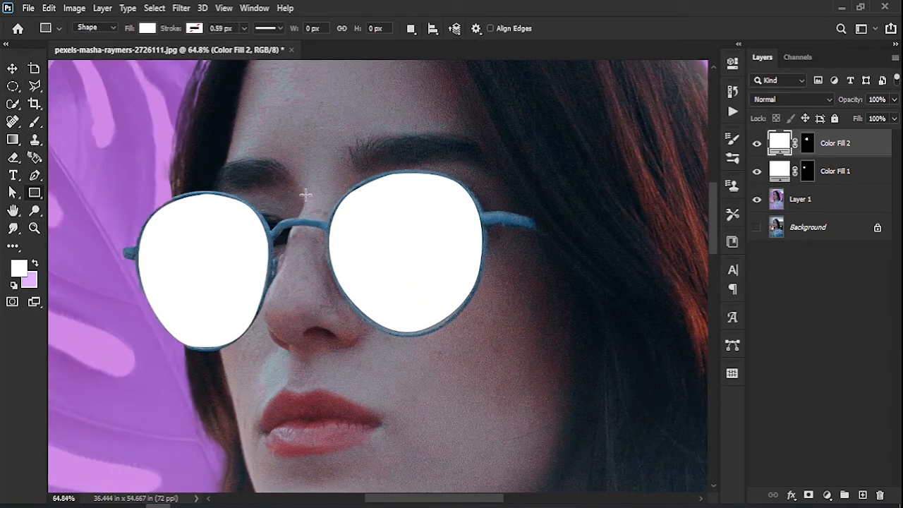
pyautogui.moveTo(311, 170); pyautogui.dragTo(510, 284)
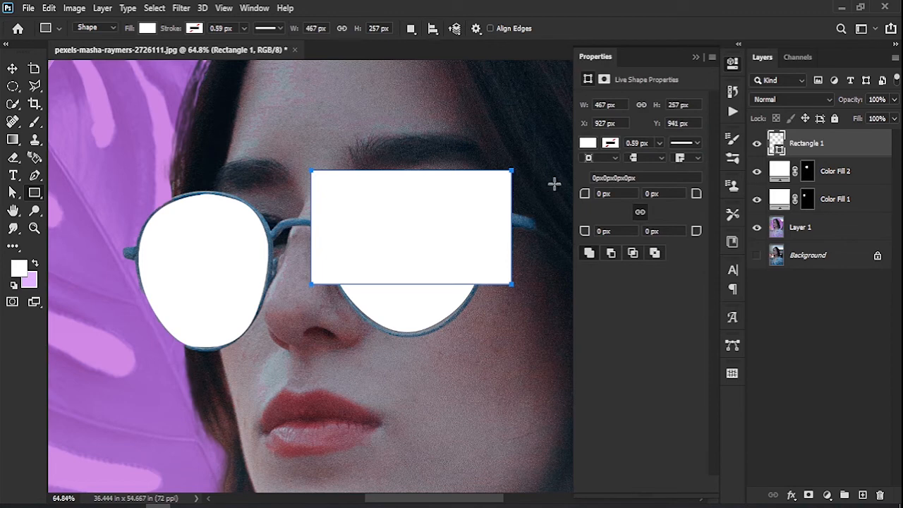
# - Fill the rectangle with the recently used purple and clip it to the right lens layer, Color Fill 2
pyautogui.click(587, 144)
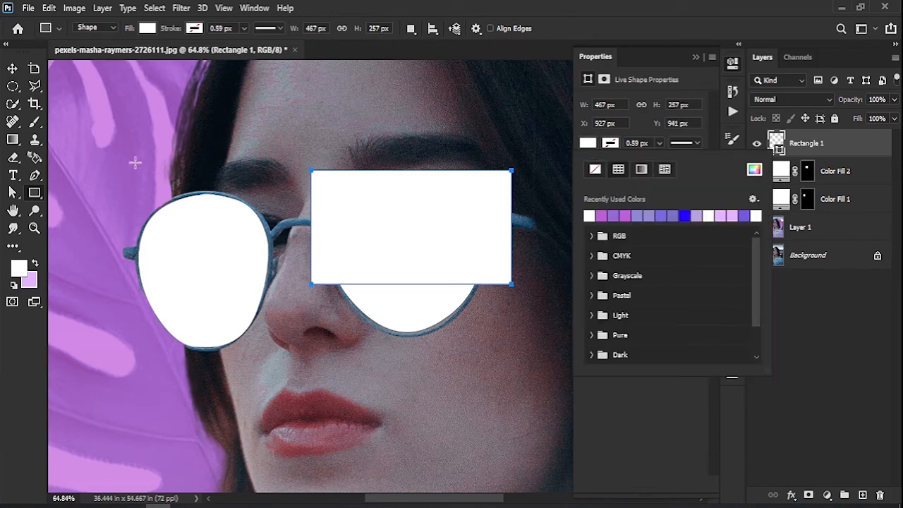
pyautogui.click(604, 215)
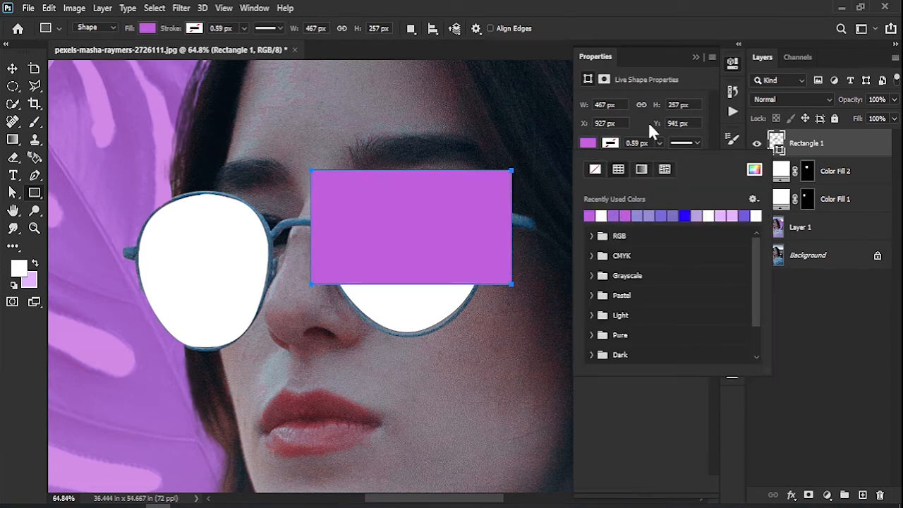
pyautogui.click(681, 80)
pyautogui.click(695, 56)
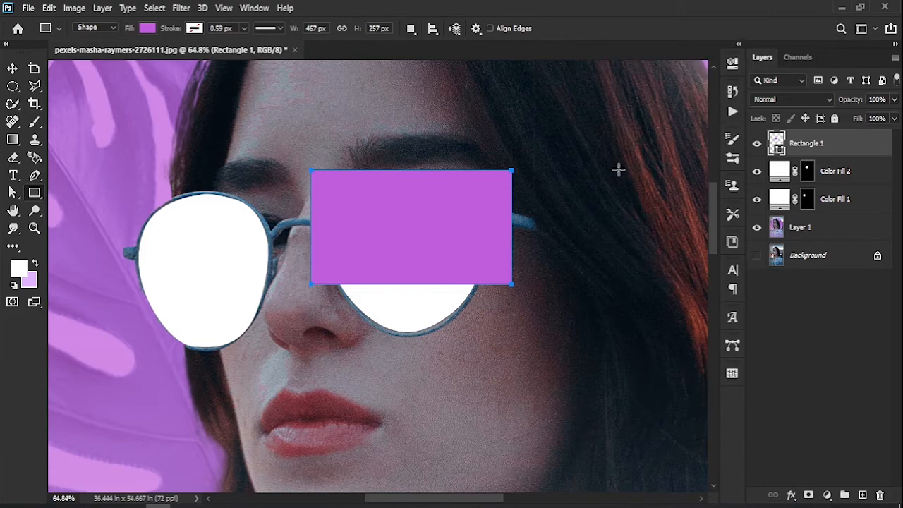
pyautogui.rightClick(843, 140)
pyautogui.click(713, 262)
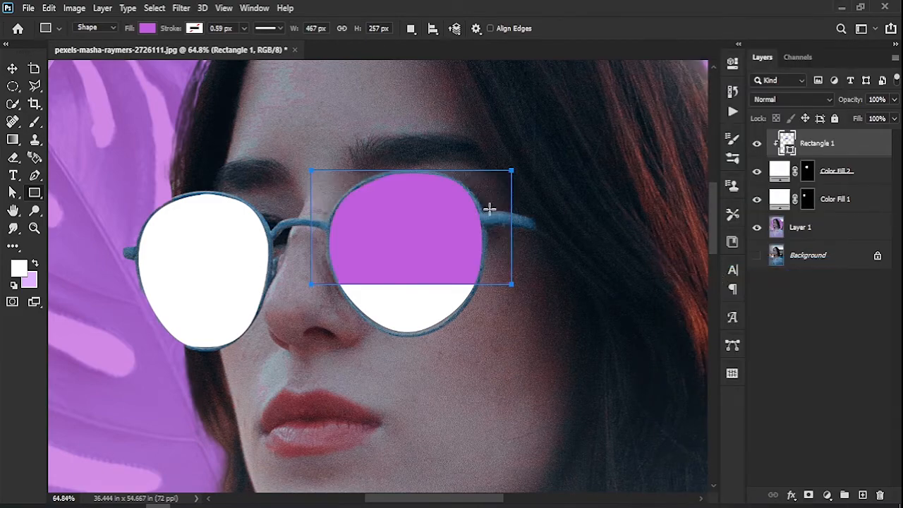
# - Duplicate the purple rectangle, put the copy directly above Color Fill 1 and move it over the left lens
pyautogui.press('v')
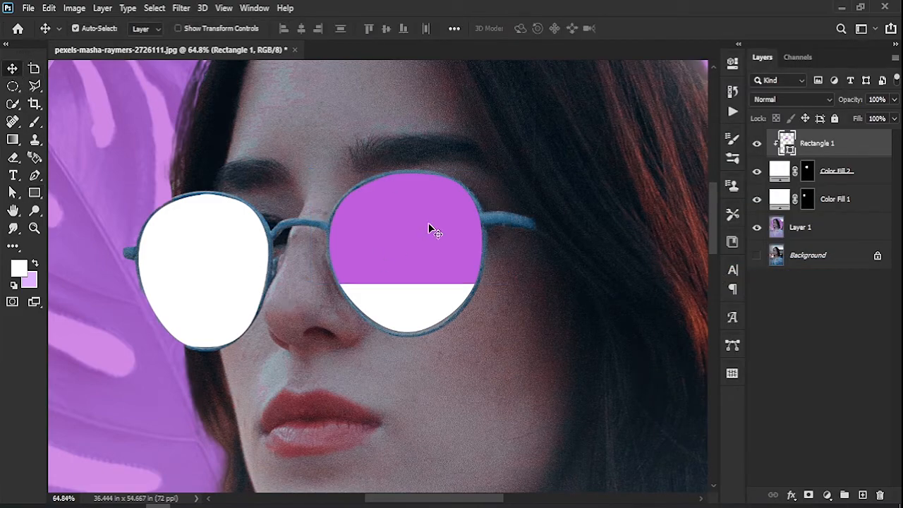
pyautogui.hotkey('ctrl', 'j')
pyautogui.moveTo(854, 145); pyautogui.dragTo(853, 210)
pyautogui.moveTo(496, 221); pyautogui.dragTo(213, 238)
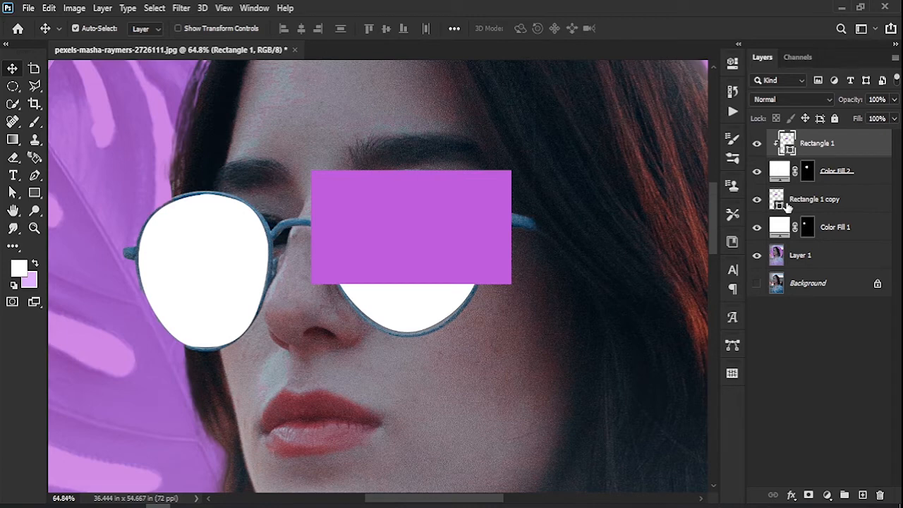
pyautogui.click(856, 202)
pyautogui.moveTo(624, 196); pyautogui.dragTo(414, 208)
# - Rotate the copied rectangle slightly counterclockwise over the left lens and clip it to Color Fill 1
pyautogui.hotkey('ctrl', 't')
pyautogui.moveTo(331, 158); pyautogui.dragTo(329, 127)
pyautogui.moveTo(280, 214); pyautogui.dragTo(273, 221)
pyautogui.click(654, 28)
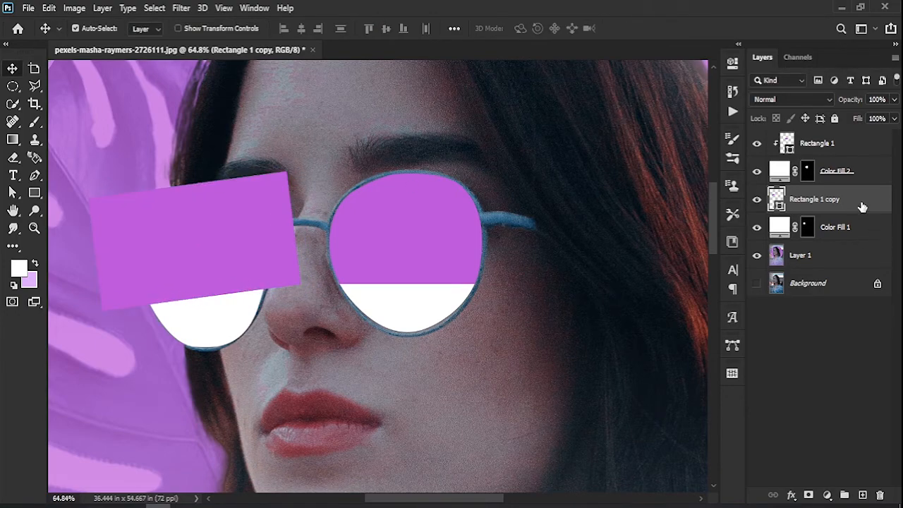
pyautogui.rightClick(862, 204)
pyautogui.click(775, 262)
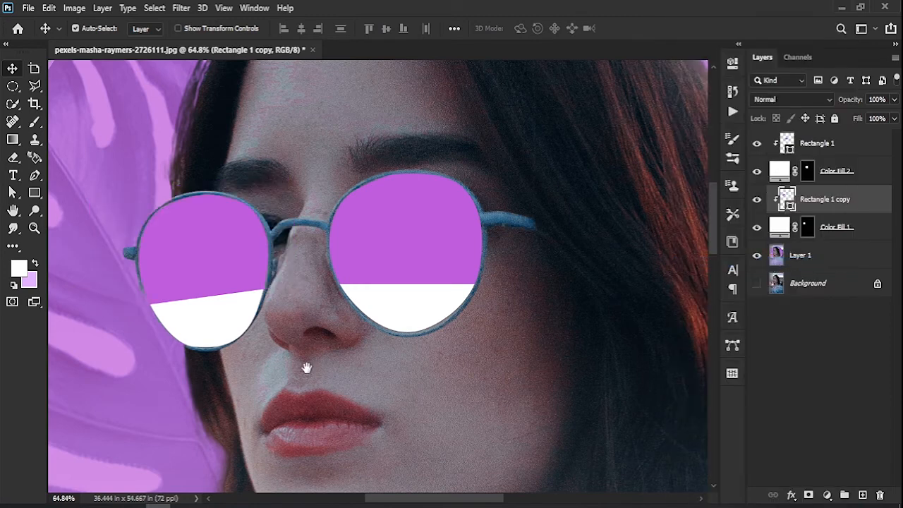
# - Group the four lens layers, Rectangle 1 through Color Fill 1, into one layer group
pyautogui.moveTo(303, 367); pyautogui.dragTo(374, 282)
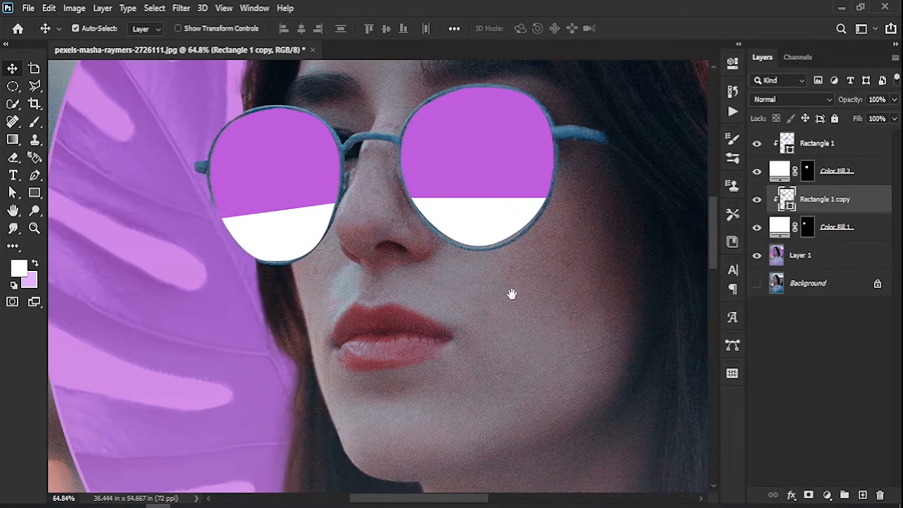
pyautogui.moveTo(512, 295); pyautogui.dragTo(518, 334)
pyautogui.click(864, 240)
pyautogui.keyDown('shift'); pyautogui.click(852, 145); pyautogui.keyUp('shift')
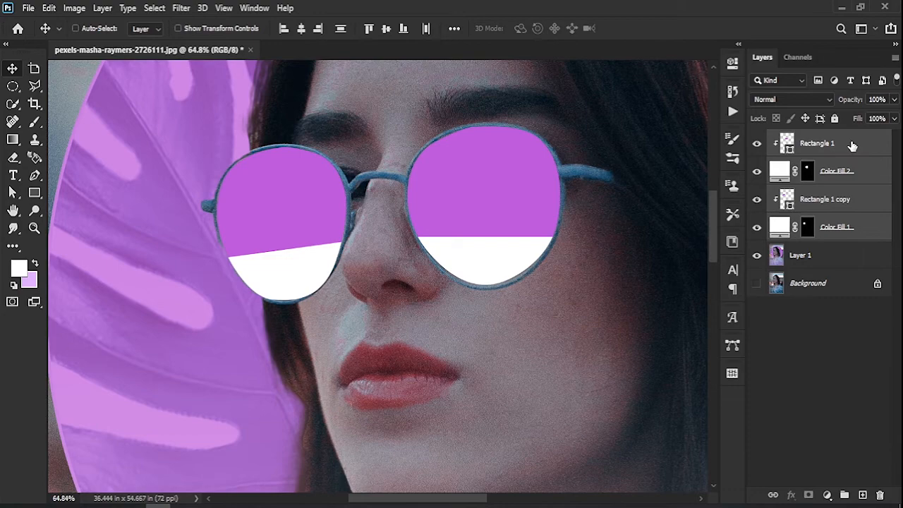
pyautogui.hotkey('ctrl', 'g')
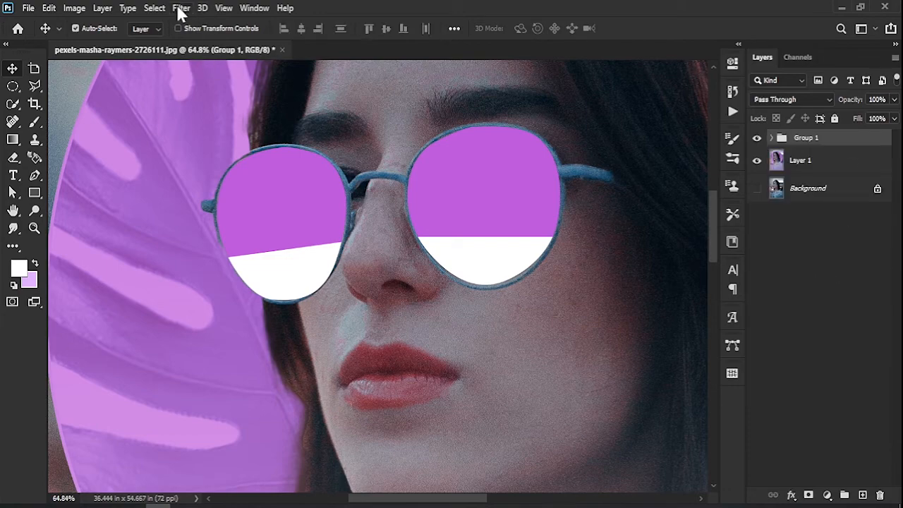
# - Expand the lens layer group, Group 1, so its individual layers can be selected
pyautogui.press('z')
pyautogui.click(443, 177)
pyautogui.click(344, 185)
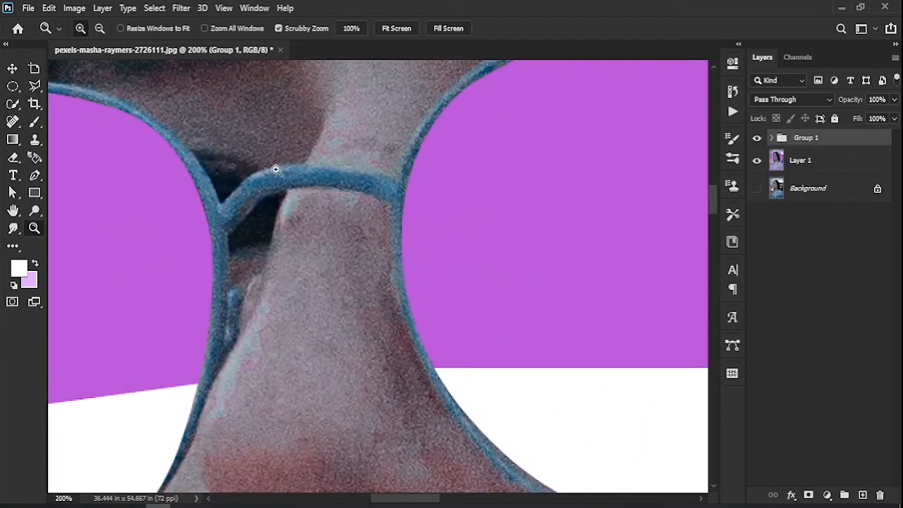
pyautogui.moveTo(261, 165); pyautogui.dragTo(249, 162)
pyautogui.click(13, 70)
pyautogui.click(182, 9)
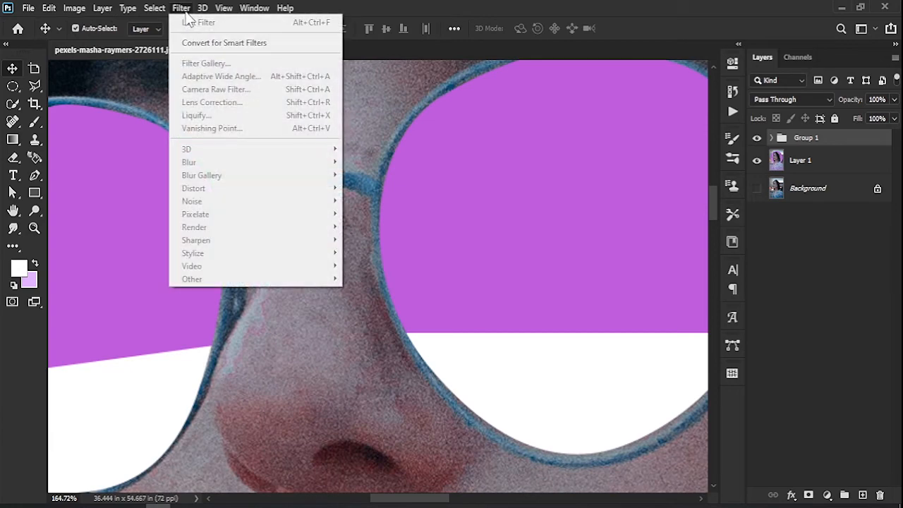
pyautogui.click(789, 139)
pyautogui.click(770, 139)
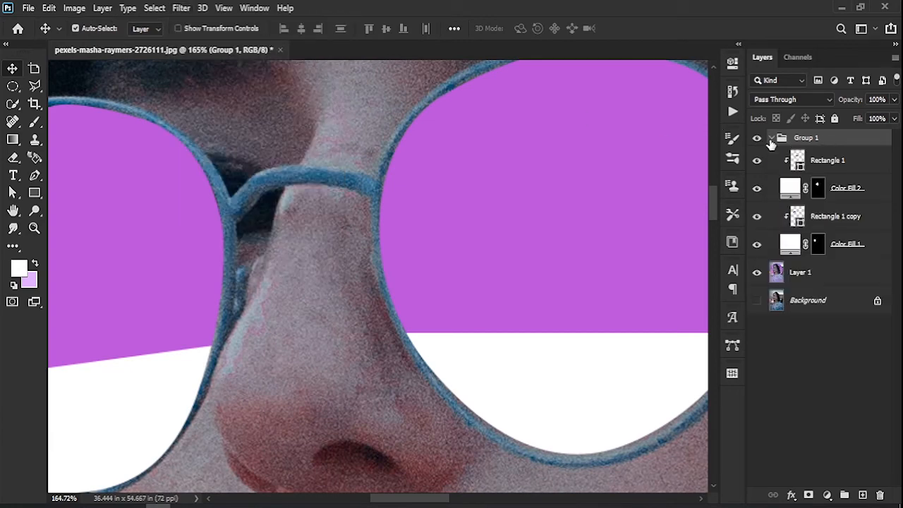
# - Apply a Gaussian Blur smart filter with a radius of 2.4 pixels to the right lens layer, Color Fill 2
pyautogui.click(872, 198)
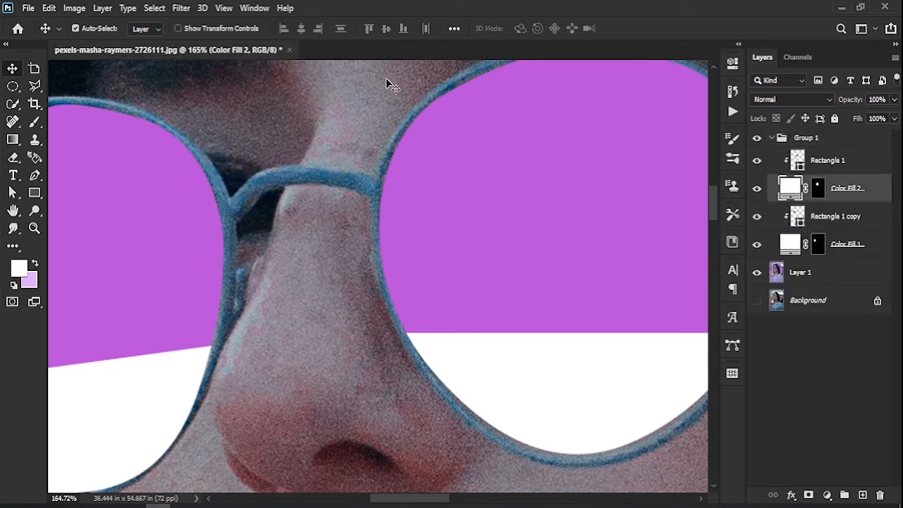
pyautogui.click(182, 8)
pyautogui.moveTo(249, 169)
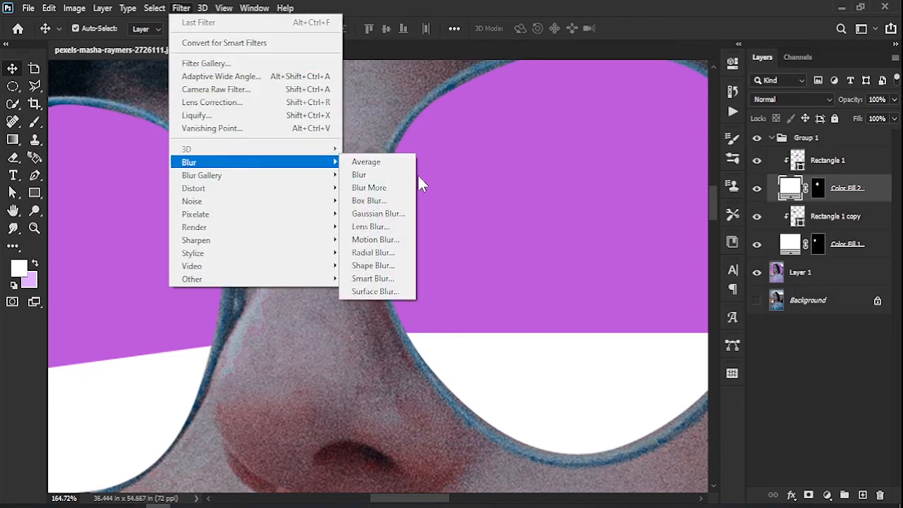
pyautogui.click(397, 216)
pyautogui.click(441, 202)
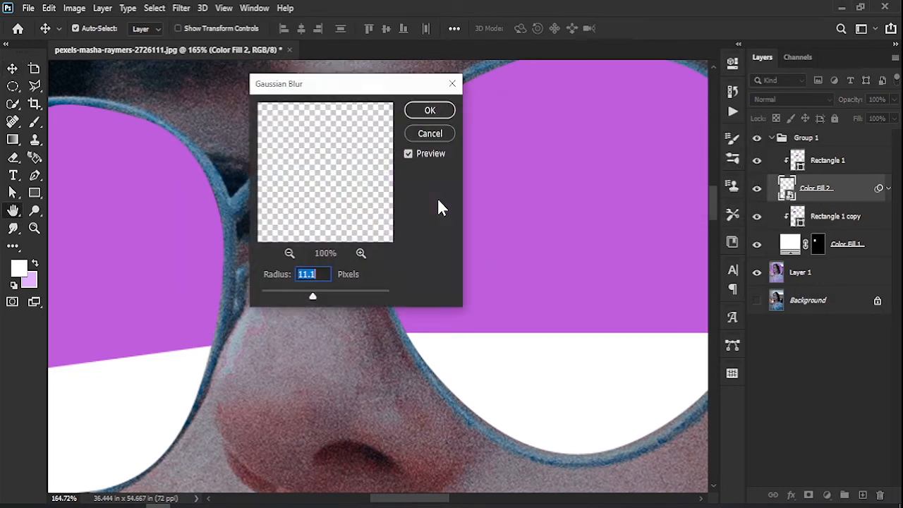
pyautogui.moveTo(305, 291); pyautogui.dragTo(280, 295)
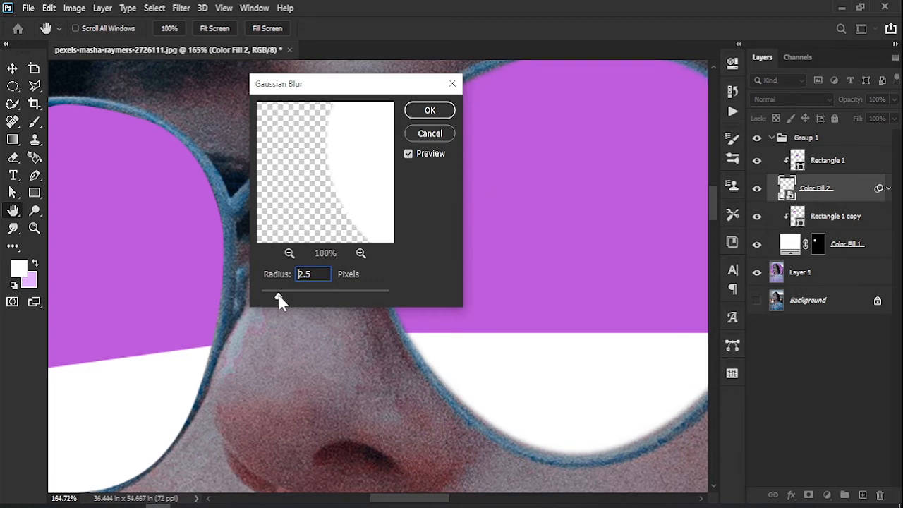
pyautogui.moveTo(317, 274); pyautogui.dragTo(288, 278)
pyautogui.write('2.4')
pyautogui.click(423, 111)
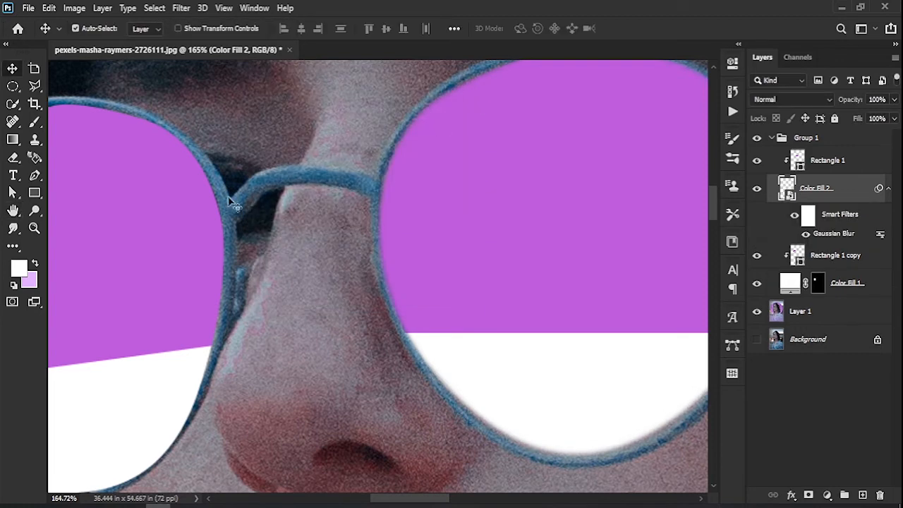
# - Repeat the last filter, Gaussian Blur, on the left lens layer, Color Fill 1
pyautogui.click(878, 283)
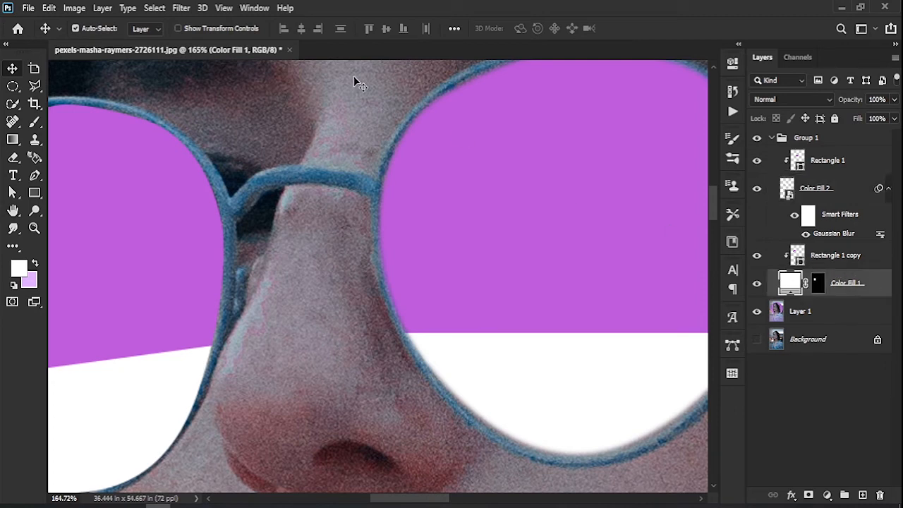
pyautogui.click(180, 8)
pyautogui.click(225, 22)
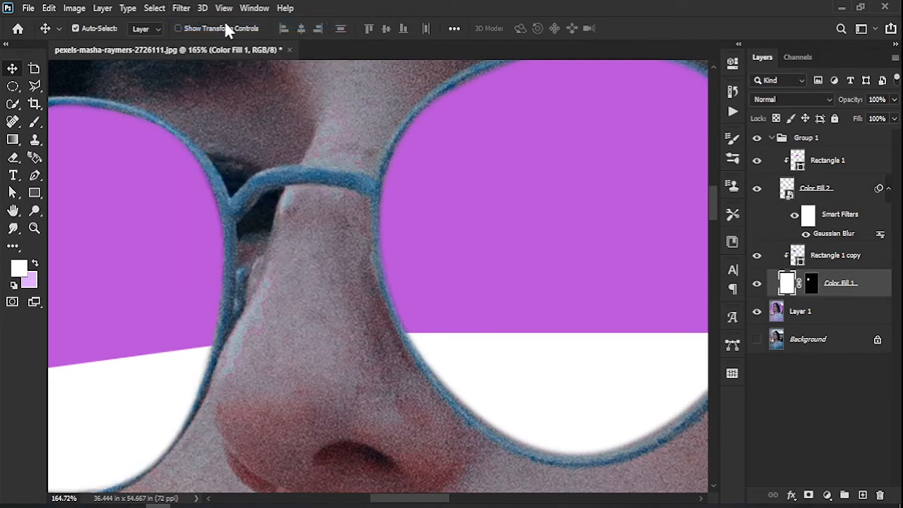
pyautogui.press('z')
pyautogui.moveTo(278, 262); pyautogui.dragTo(247, 279)
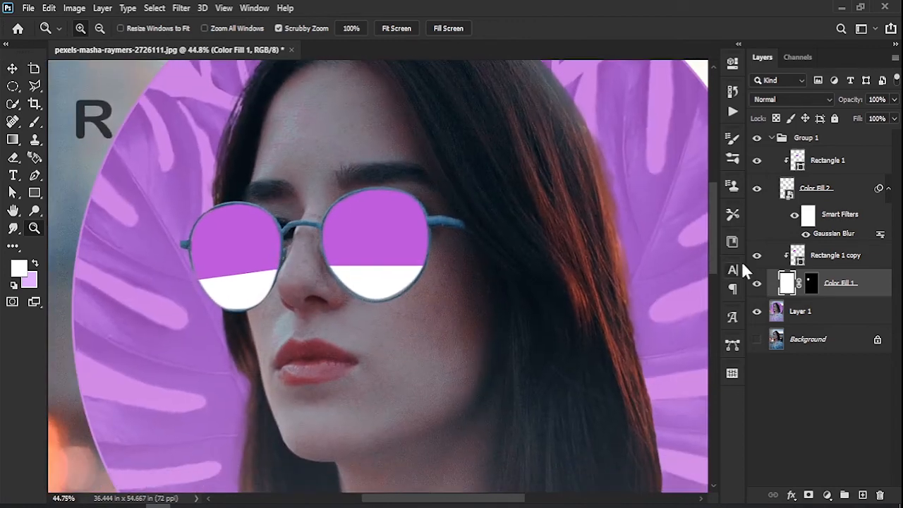
# - Stamp all visible layers into a new top layer and delete Group 1 and Layer 1 beneath it
pyautogui.click(772, 138)
pyautogui.click(811, 267)
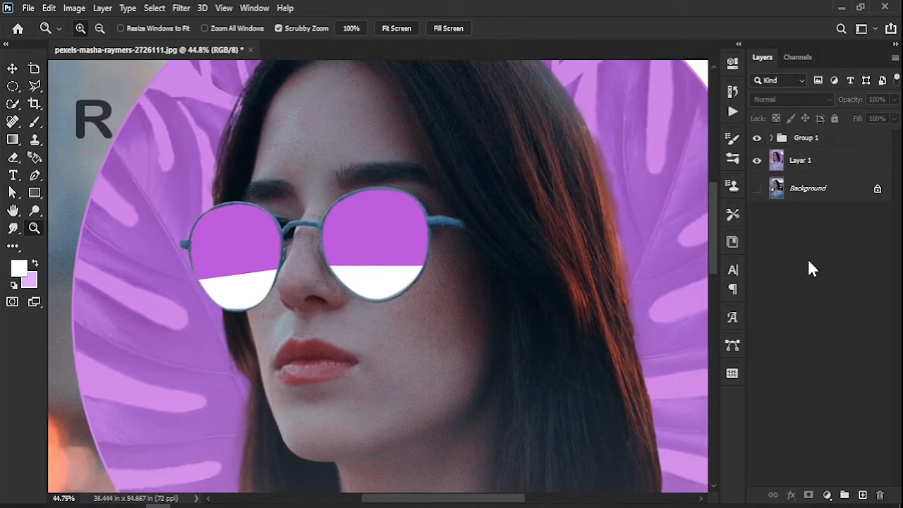
pyautogui.hotkey('ctrl', 'alt', 'shift', 'e')
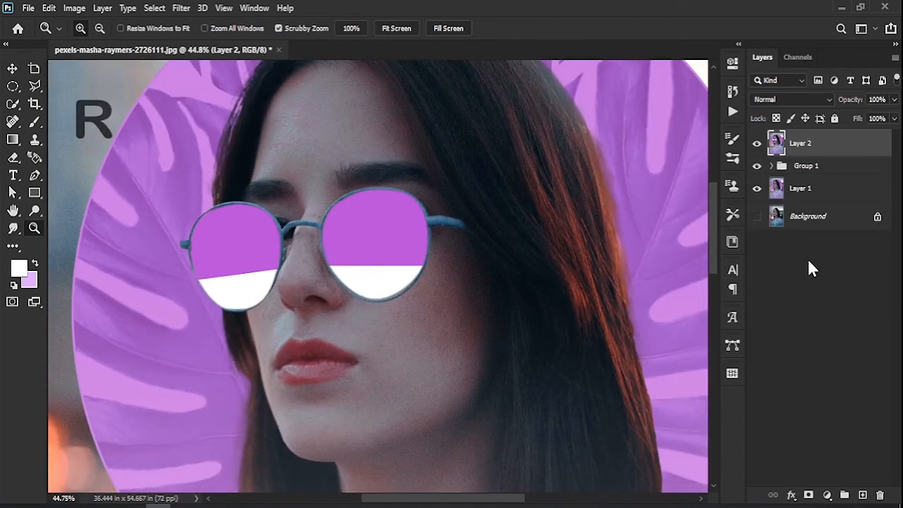
pyautogui.click(844, 192)
pyautogui.keyDown('shift'); pyautogui.click(842, 173); pyautogui.keyUp('shift')
pyautogui.press('Delete')
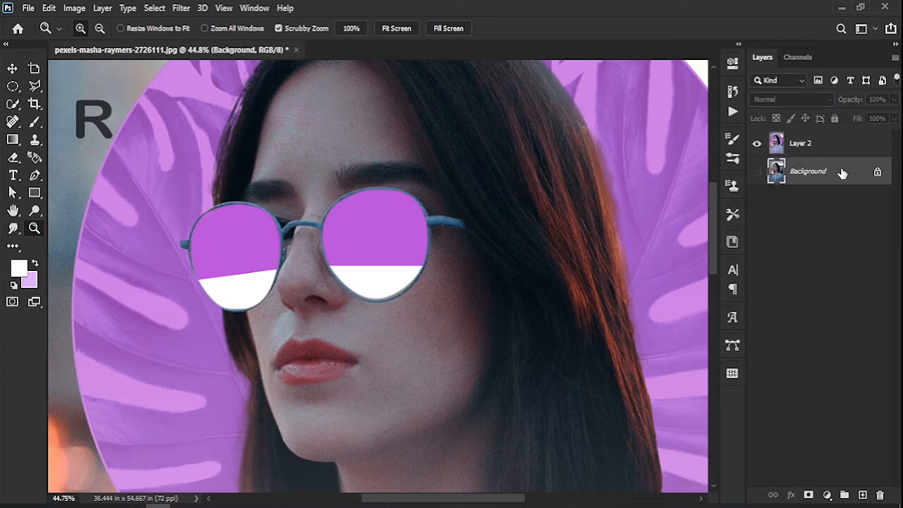
# - Duplicate the merged Layer 2 and hide the original beneath the copy
pyautogui.click(842, 145)
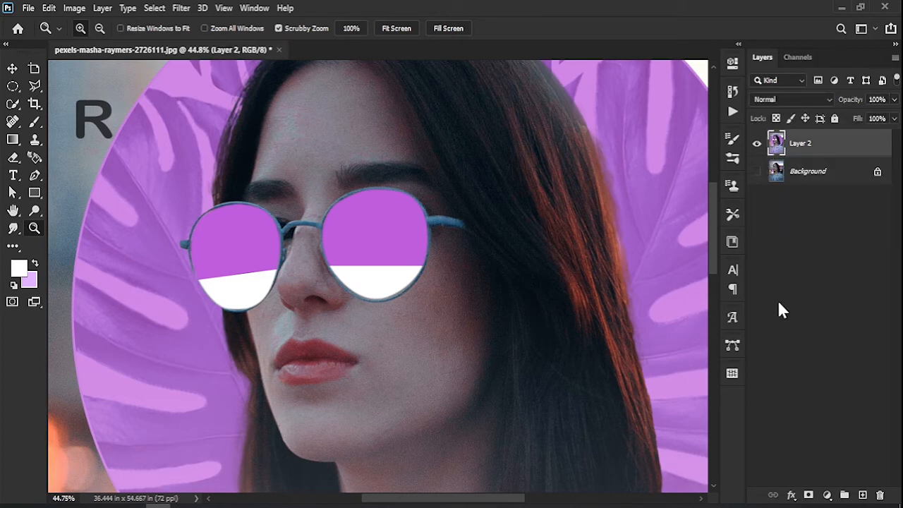
pyautogui.hotkey('ctrl', 'j')
pyautogui.click(756, 172)
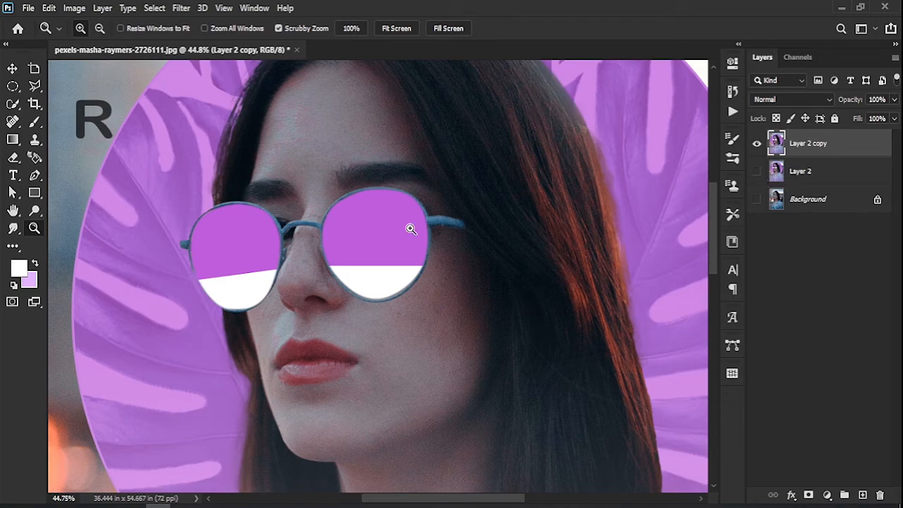
# - With the Smudge tool at size 20 and 100% strength, pull a straight white drip down from the left lens
pyautogui.moveTo(202, 316); pyautogui.dragTo(240, 334)
pyautogui.moveTo(182, 285); pyautogui.dragTo(210, 303)
pyautogui.moveTo(280, 433); pyautogui.dragTo(268, 303)
pyautogui.click(13, 228)
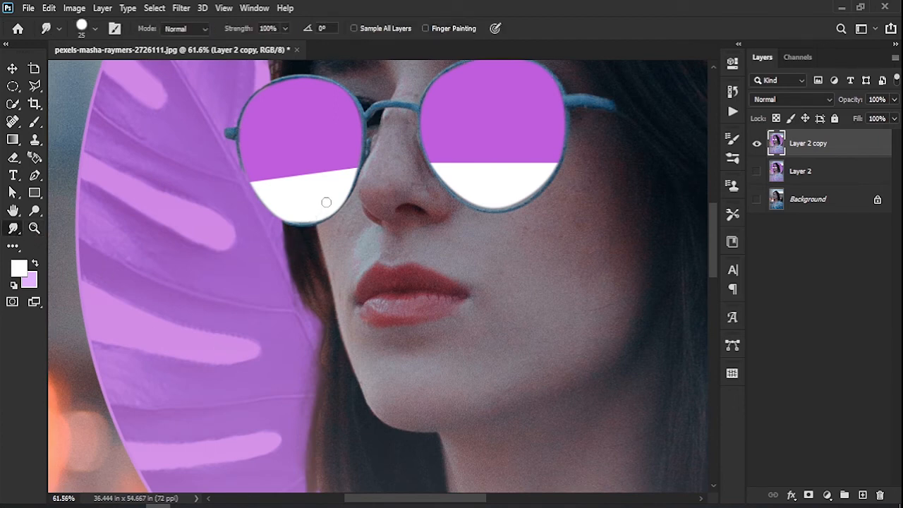
pyautogui.moveTo(326, 202); pyautogui.dragTo(331, 387)
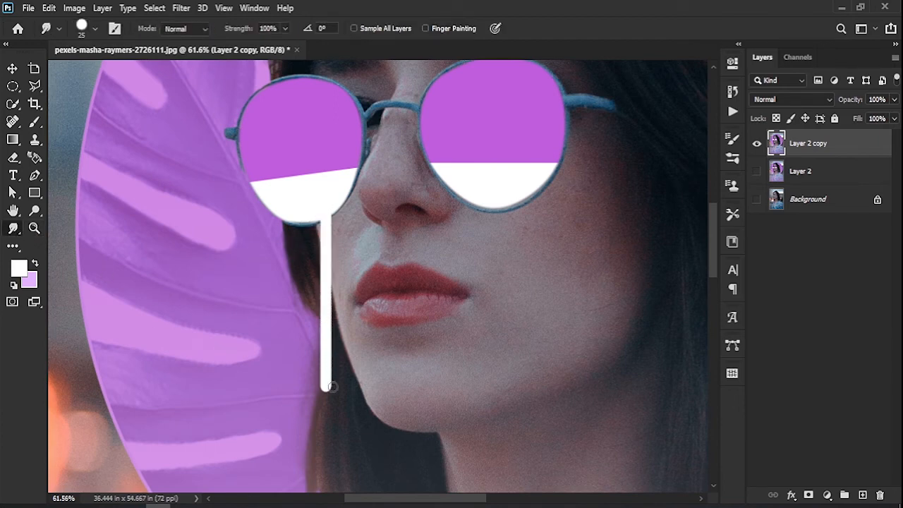
pyautogui.hotkey('ctrl', 'z')
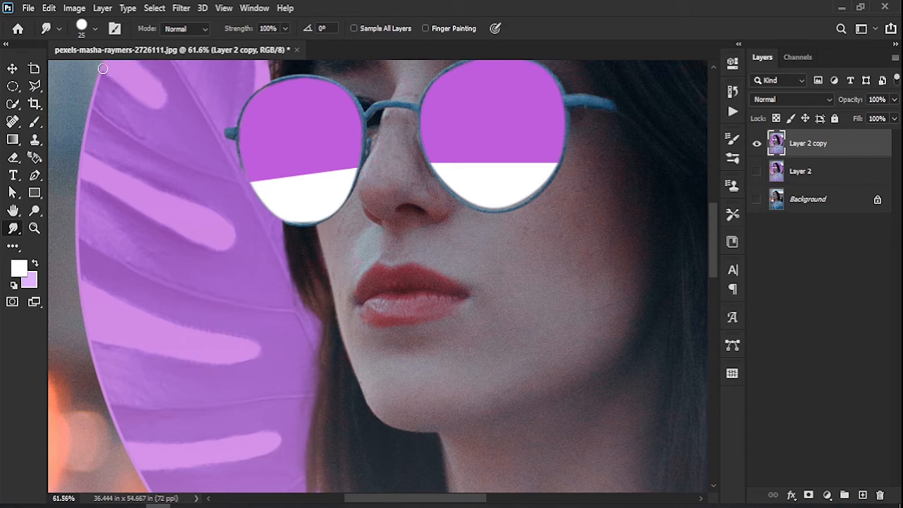
pyautogui.rightClick(269, 223)
pyautogui.moveTo(345, 135); pyautogui.dragTo(348, 135)
pyautogui.press('Return')
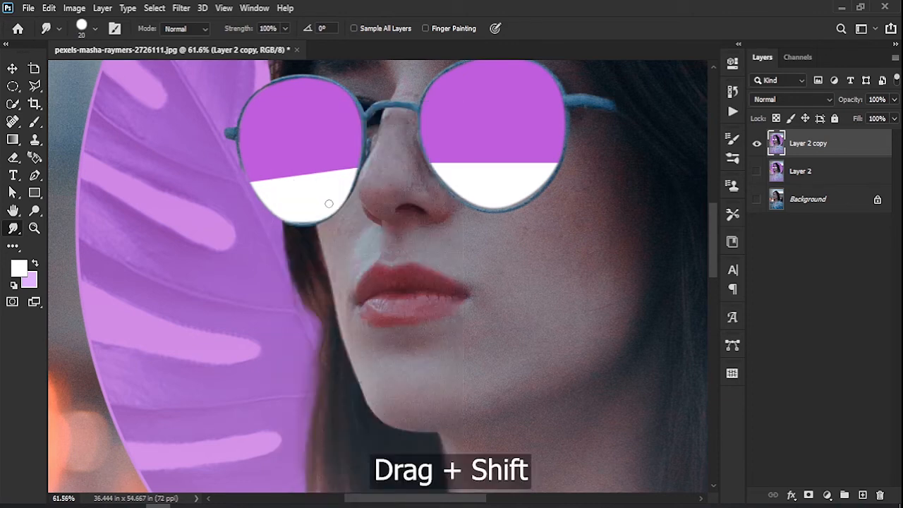
pyautogui.moveTo(328, 223); pyautogui.dragTo(338, 386)
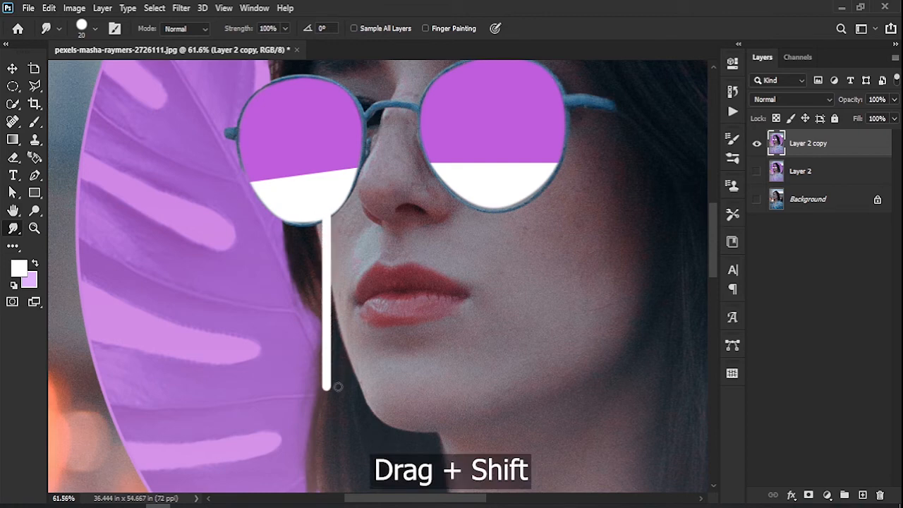
pyautogui.keyDown('shift'); pyautogui.click(283, 163); pyautogui.keyUp('shift')
pyautogui.hotkey('ctrl', 'z')
pyautogui.moveTo(287, 179); pyautogui.dragTo(293, 381)
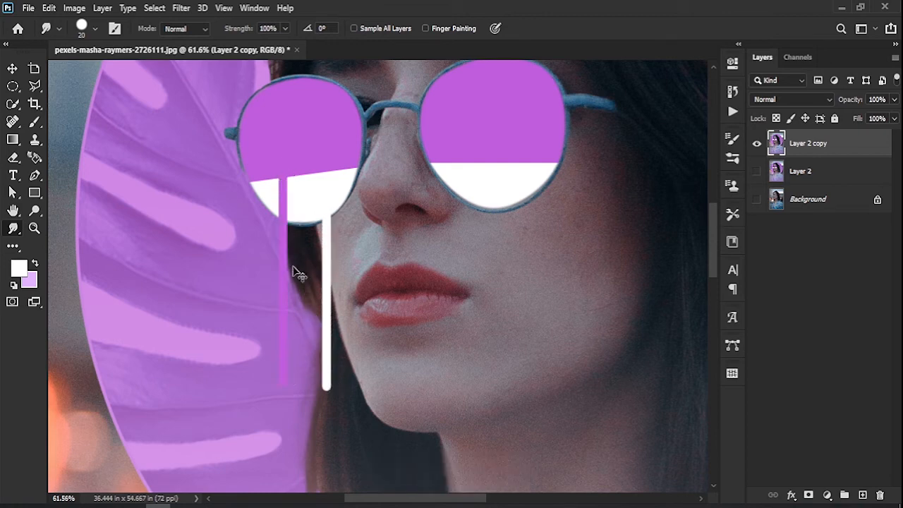
pyautogui.hotkey('ctrl', 'z')
# - Smudge a purple drip straight down from the left lens's inner side, plus one white and two purple drips from the right lens
pyautogui.moveTo(343, 157); pyautogui.dragTo(349, 339)
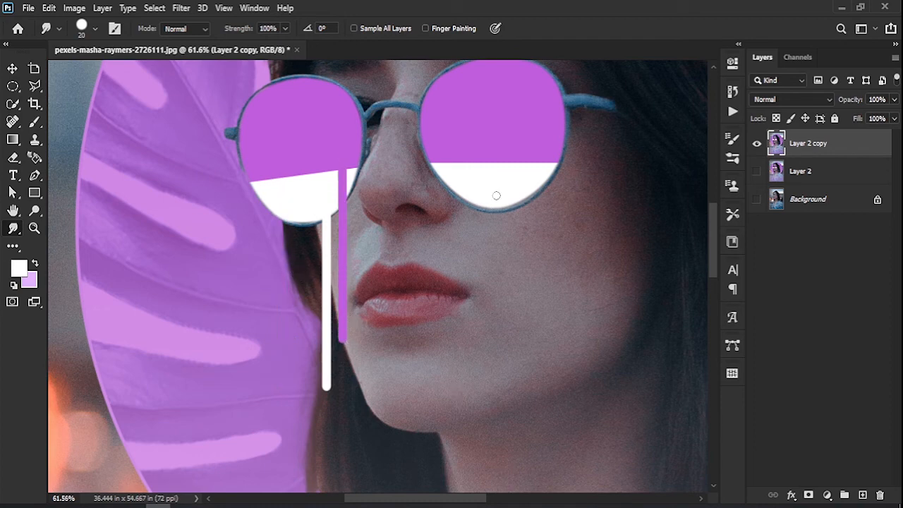
pyautogui.moveTo(496, 193); pyautogui.dragTo(502, 397)
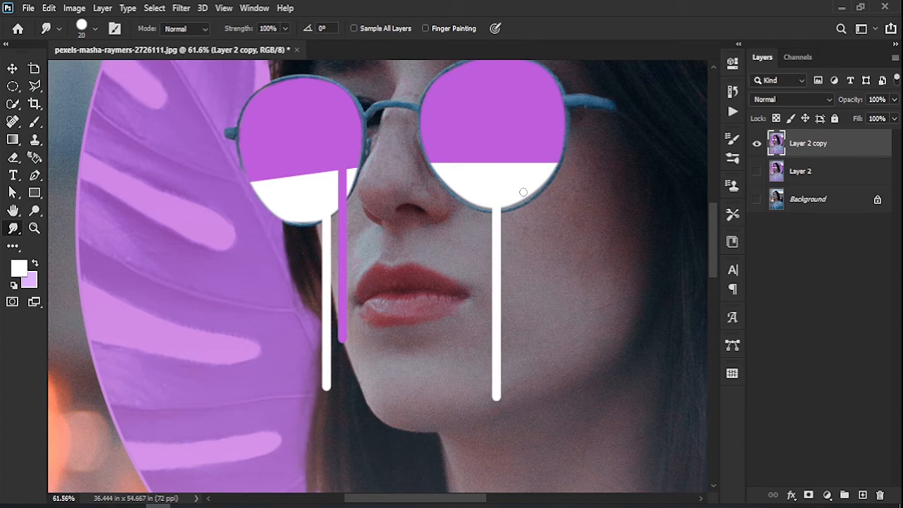
pyautogui.moveTo(530, 148); pyautogui.dragTo(538, 413)
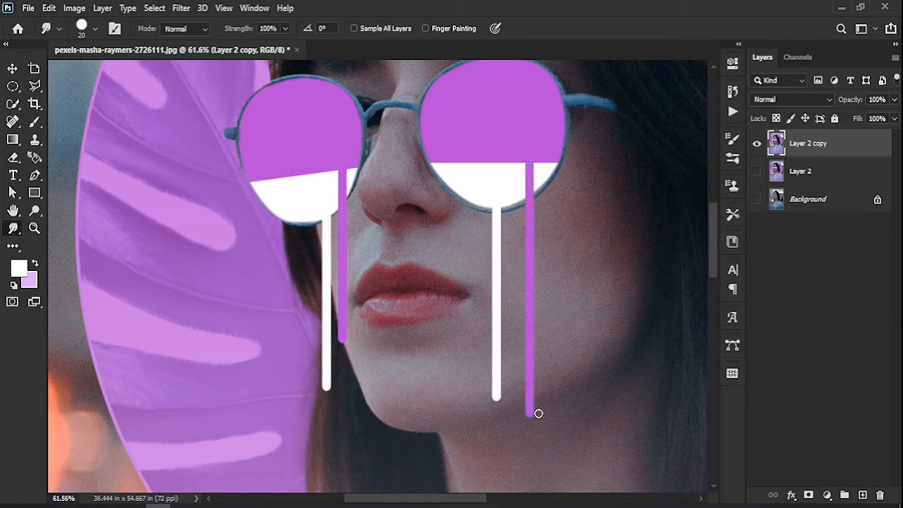
pyautogui.moveTo(450, 153)
pyautogui.mouseDown()
pyautogui.moveTo(477, 378)
pyautogui.moveTo(454, 341)
pyautogui.moveTo(411, 337)
pyautogui.moveTo(420, 369)
pyautogui.moveTo(336, 309)
pyautogui.mouseUp()
# - Smudge another purple drip straight down from the middle of the left lens and view the whole poster
pyautogui.press('z')
pyautogui.moveTo(306, 251); pyautogui.dragTo(345, 228)
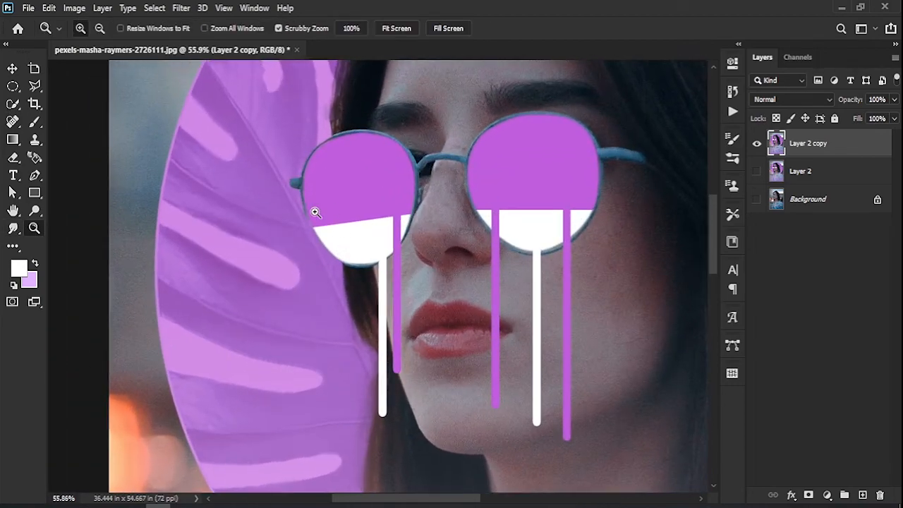
pyautogui.click(12, 228)
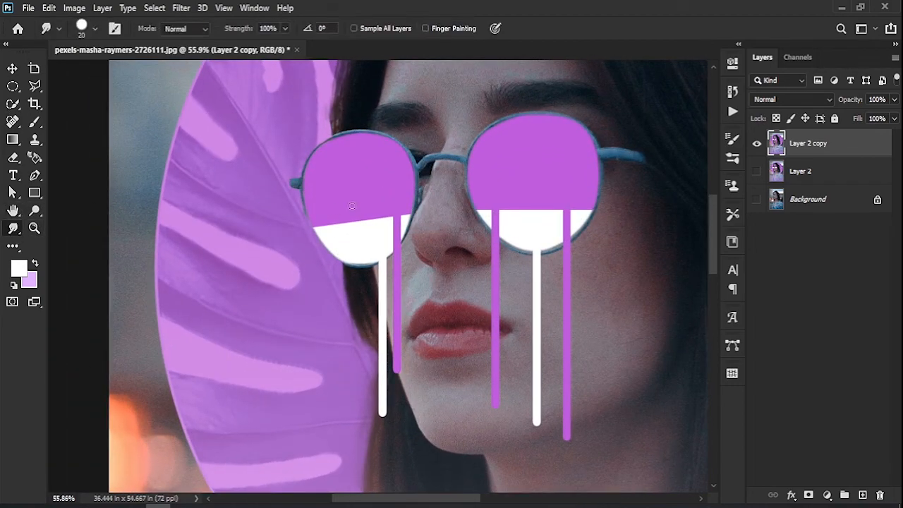
pyautogui.moveTo(352, 206); pyautogui.dragTo(352, 345)
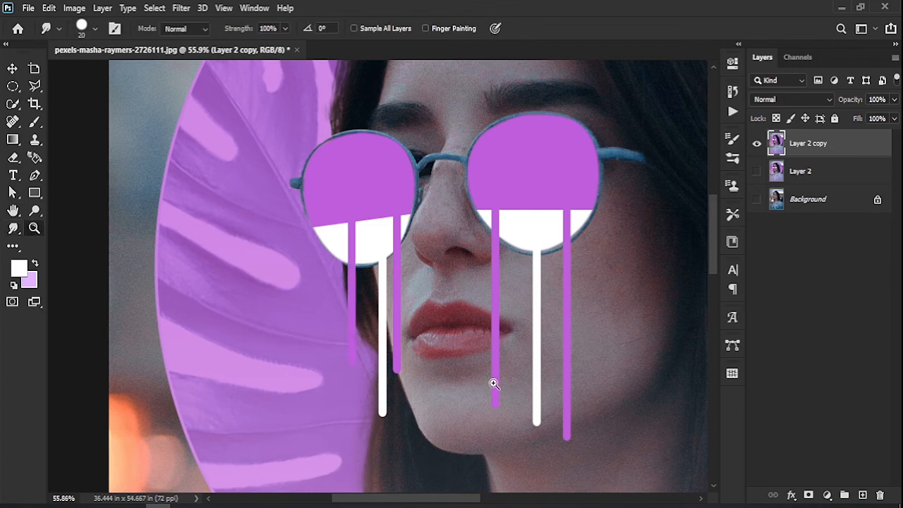
pyautogui.press('z')
pyautogui.moveTo(494, 373); pyautogui.dragTo(431, 415)
pyautogui.moveTo(400, 372); pyautogui.dragTo(399, 371)
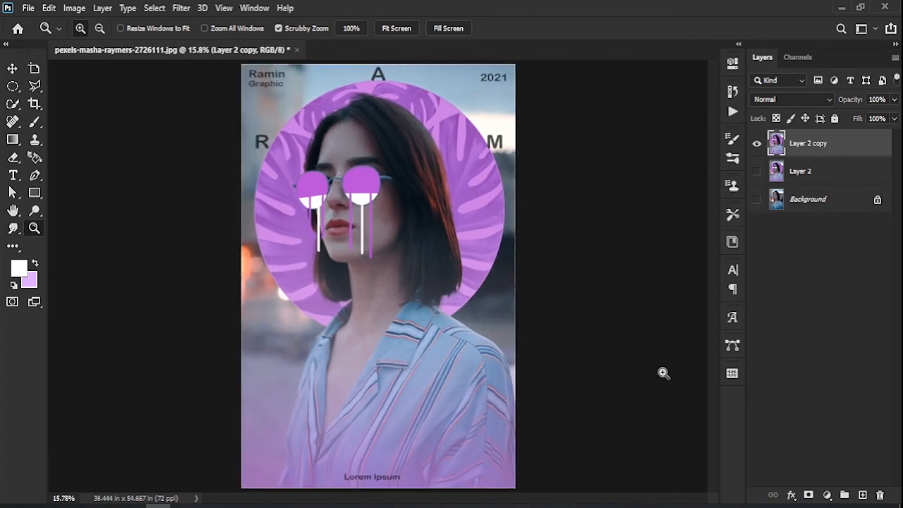